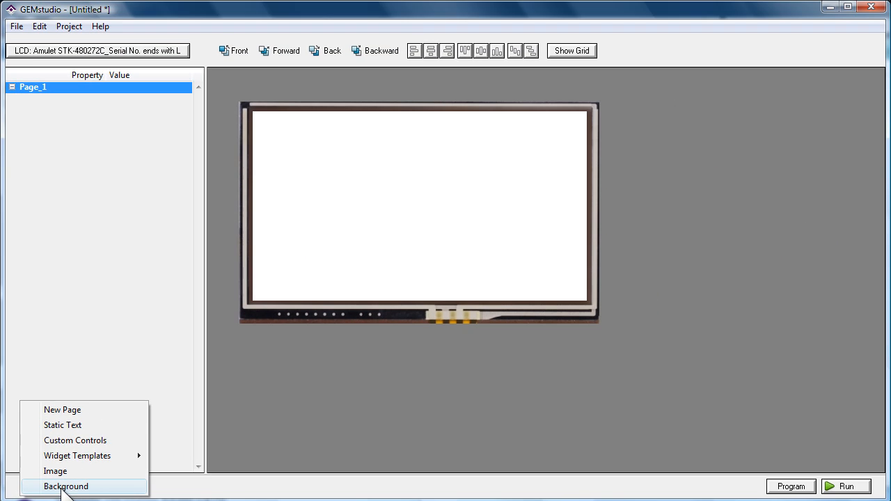
Set the bg_cool image from the FridgeDemo folder as the background of Page_1
{"action": "left_click", "coordinate": [80, 484]}
{"action": "double_click", "coordinate": [147, 150]}
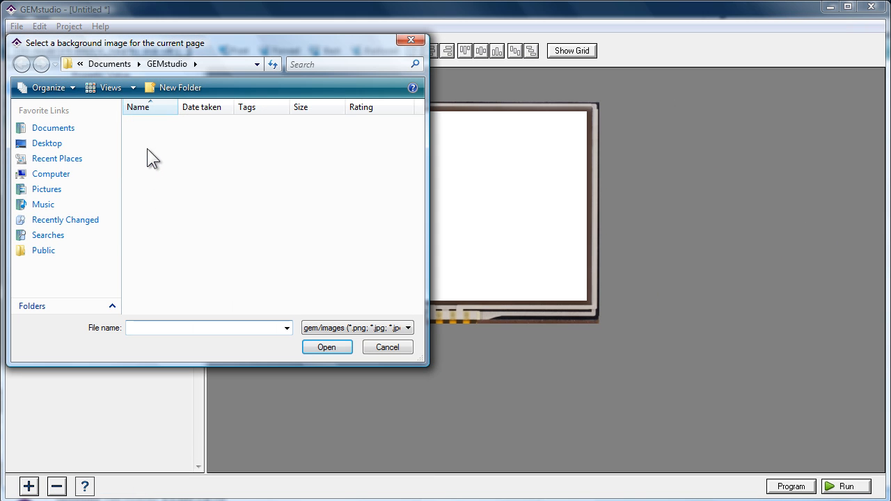
{"action": "double_click", "coordinate": [147, 146]}
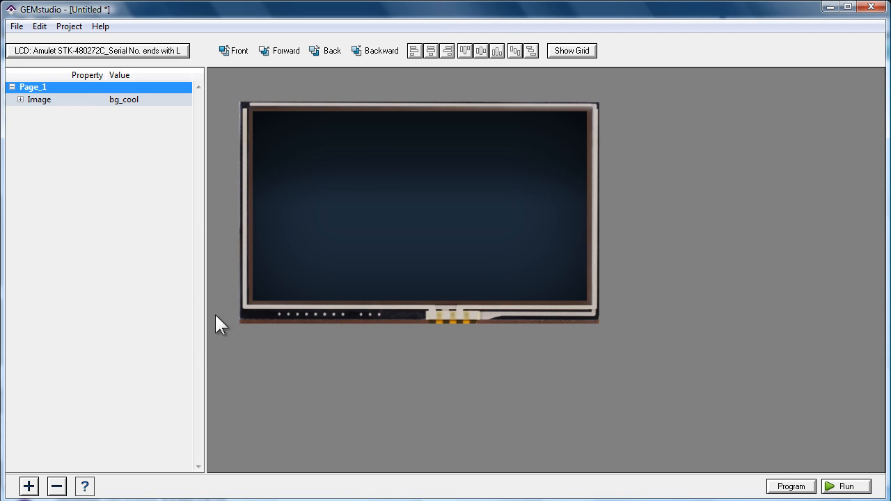
Add the footer_cool image to the page and align it to the bottom edge
{"action": "left_click", "coordinate": [29, 486]}
{"action": "left_click", "coordinate": [82, 469]}
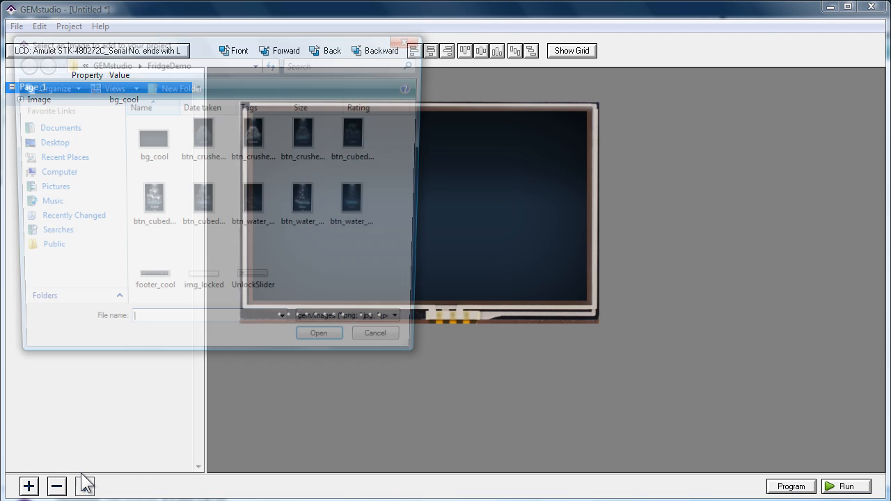
{"action": "double_click", "coordinate": [154, 284]}
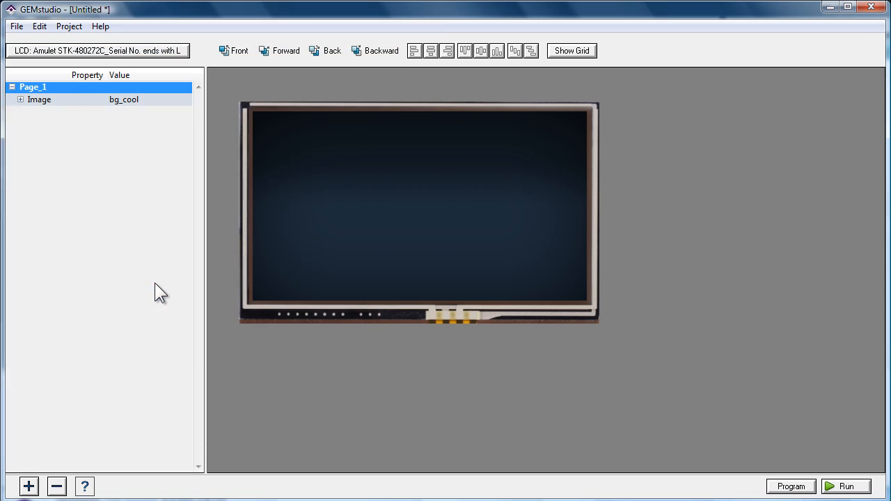
{"action": "left_click", "coordinate": [356, 207]}
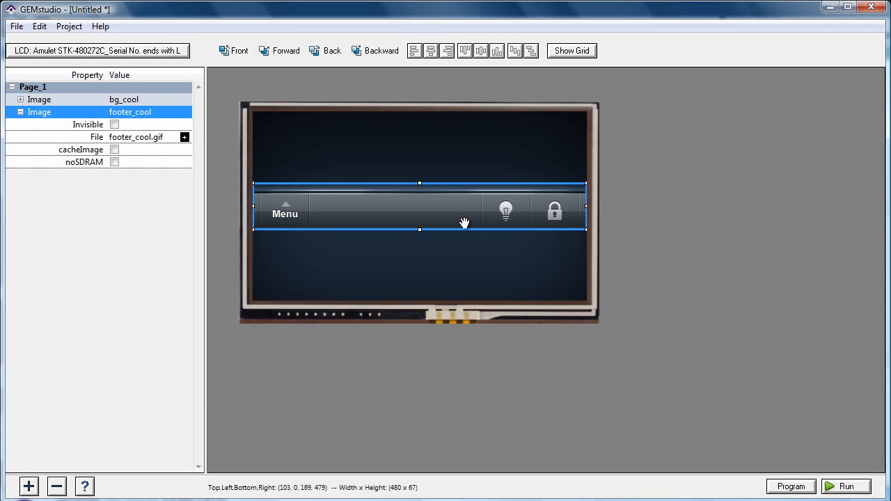
{"action": "left_click", "coordinate": [497, 51]}
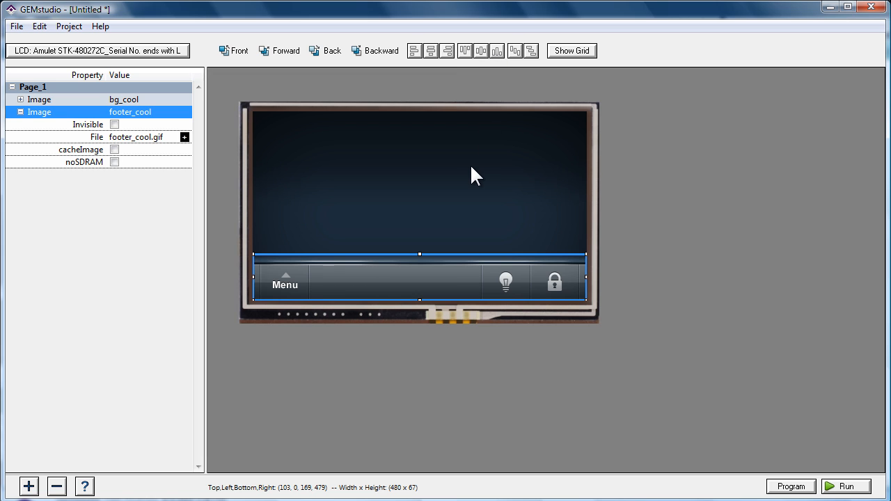
{"action": "left_click", "coordinate": [444, 175]}
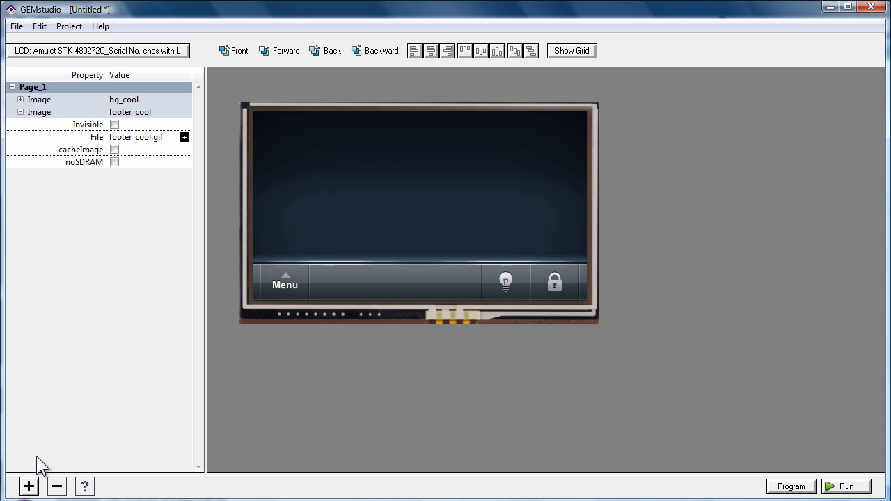
Add a RadioButton widget to the page and move it slightly up and left of the centre
{"action": "left_click", "coordinate": [29, 487]}
{"action": "mouse_move", "coordinate": [69, 463]}
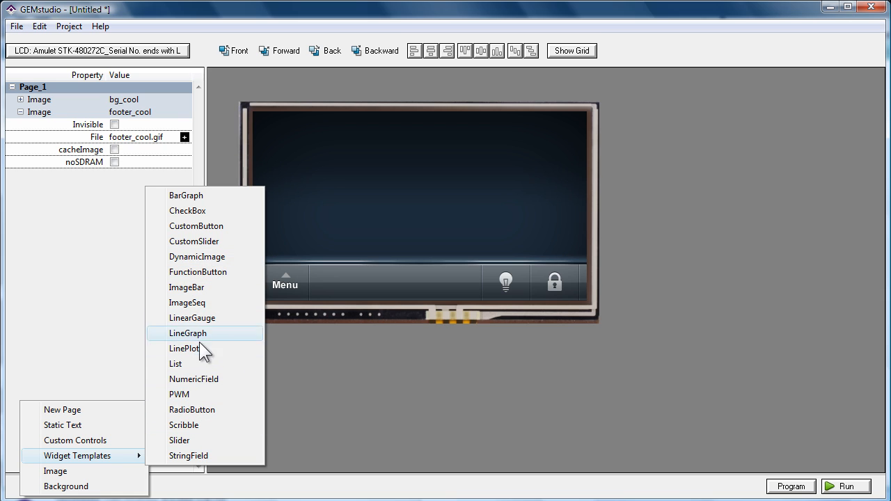
{"action": "left_click", "coordinate": [205, 406]}
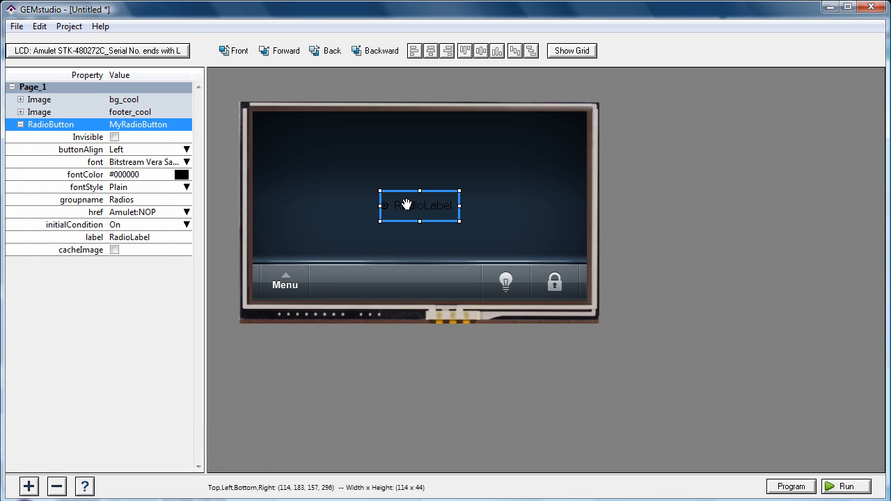
{"action": "left_click_drag", "start_coordinate": [406, 204], "coordinate": [389, 189]}
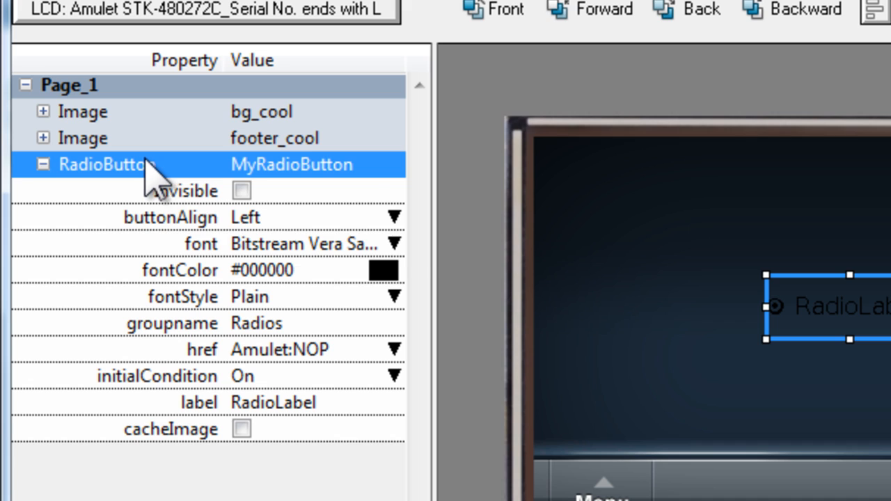
Exclude the font, fontColor, fontStyle and label parameters from the radio button's parameter list
{"action": "right_click", "coordinate": [145, 162]}
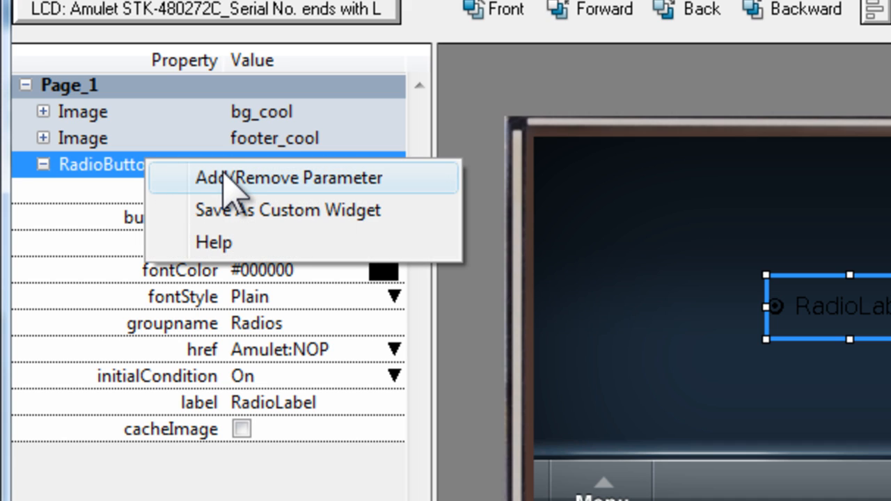
{"action": "left_click", "coordinate": [261, 180]}
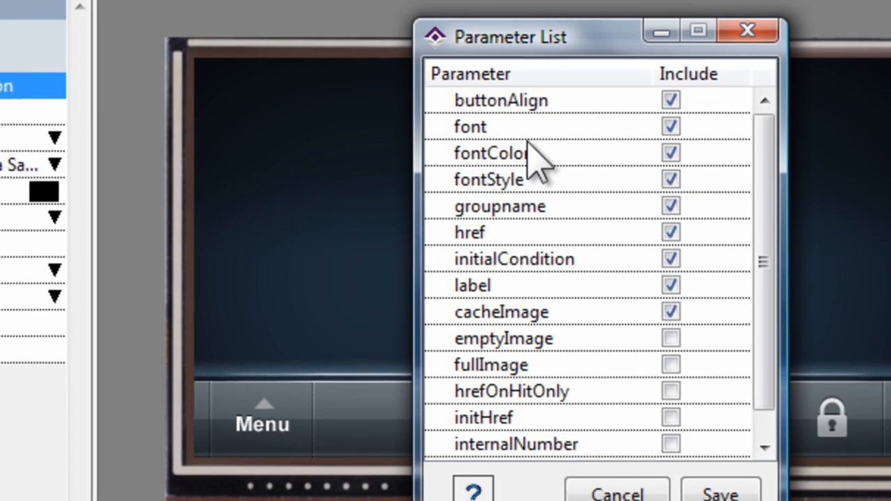
{"action": "left_click", "coordinate": [670, 126]}
{"action": "left_click", "coordinate": [672, 154]}
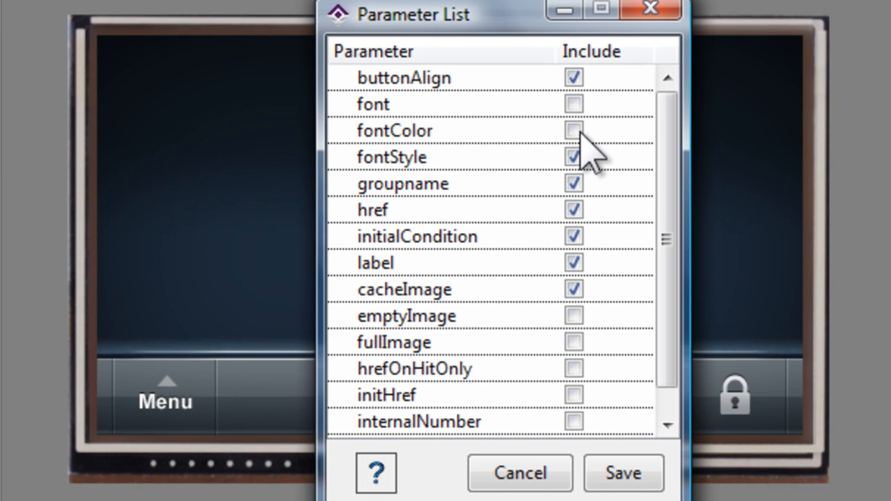
{"action": "left_click", "coordinate": [574, 156]}
{"action": "left_click", "coordinate": [573, 183]}
{"action": "left_click", "coordinate": [573, 183]}
{"action": "left_click", "coordinate": [573, 262]}
Include the emptyImage, fullImage and trackingImage parameters for the radio button and save the parameter list
{"action": "left_click", "coordinate": [540, 316]}
{"action": "left_click", "coordinate": [573, 315]}
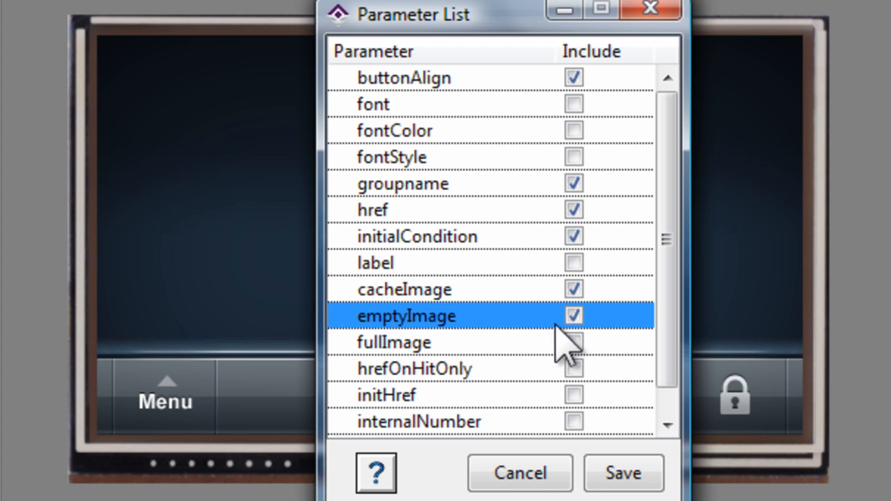
{"action": "left_click", "coordinate": [557, 342]}
{"action": "left_click", "coordinate": [580, 342]}
{"action": "scroll", "coordinate": [588, 353], "scroll_direction": "down", "scroll_amount": 1}
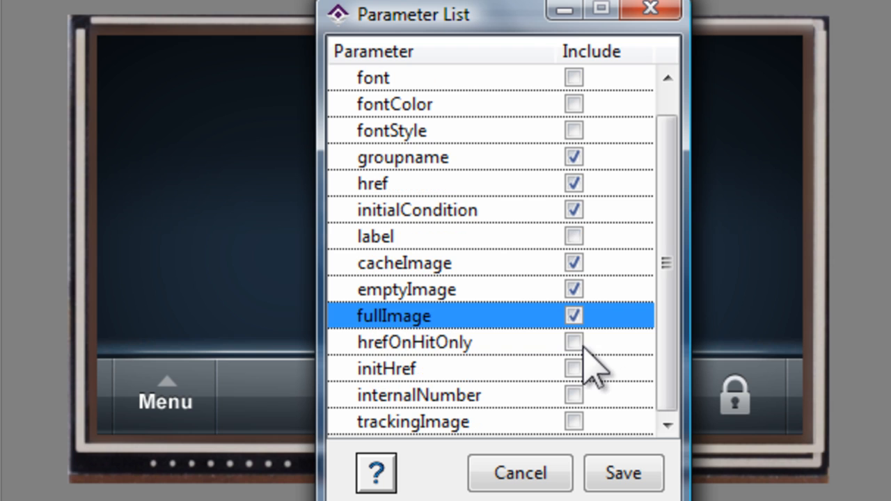
{"action": "left_click", "coordinate": [439, 422]}
{"action": "left_click", "coordinate": [574, 422]}
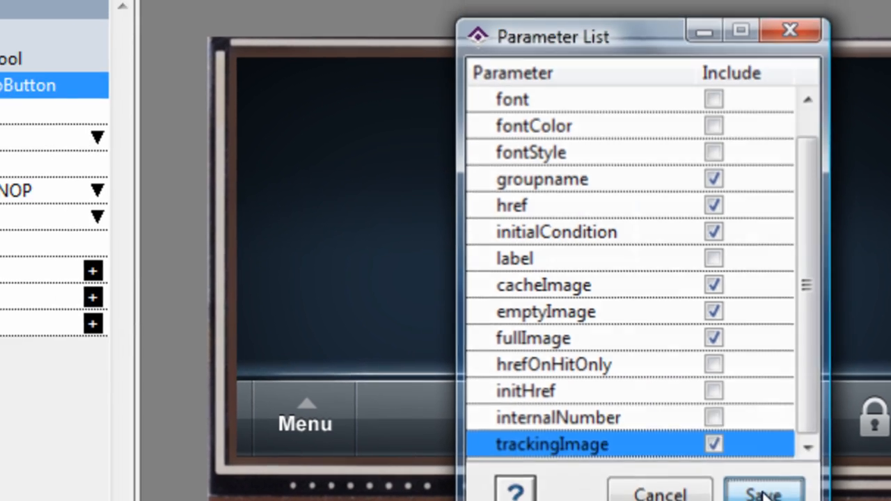
{"action": "left_click", "coordinate": [623, 472]}
{"action": "mouse_move", "coordinate": [890, 274]}
{"action": "left_mouse_down"}
{"action": "mouse_move", "coordinate": [883, 271]}
{"action": "mouse_move", "coordinate": [890, 274]}
{"action": "left_mouse_up"}
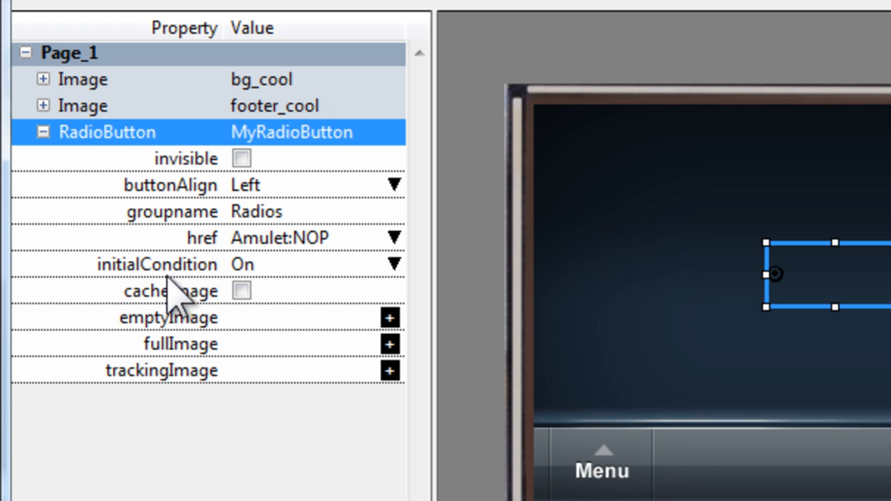
Set the radio button's emptyImage to btn_water_cool_0 from the FridgeDemo folder
{"action": "left_click", "coordinate": [175, 317]}
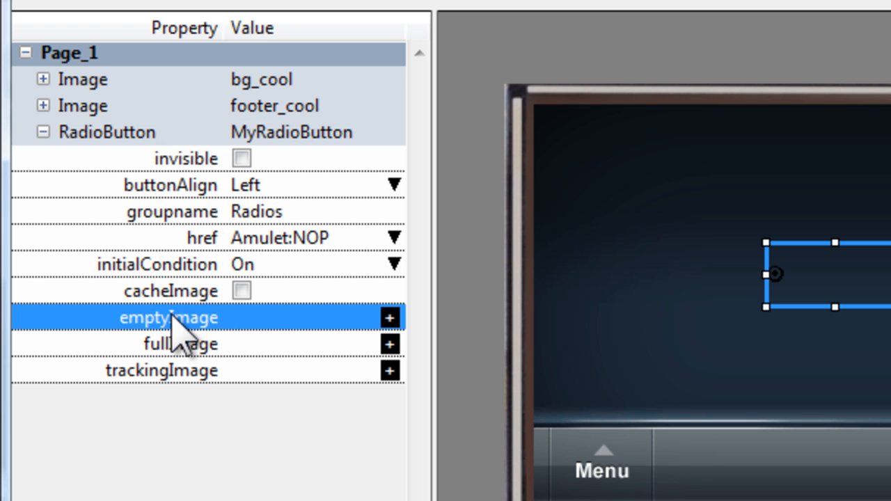
{"action": "double_click", "coordinate": [288, 313]}
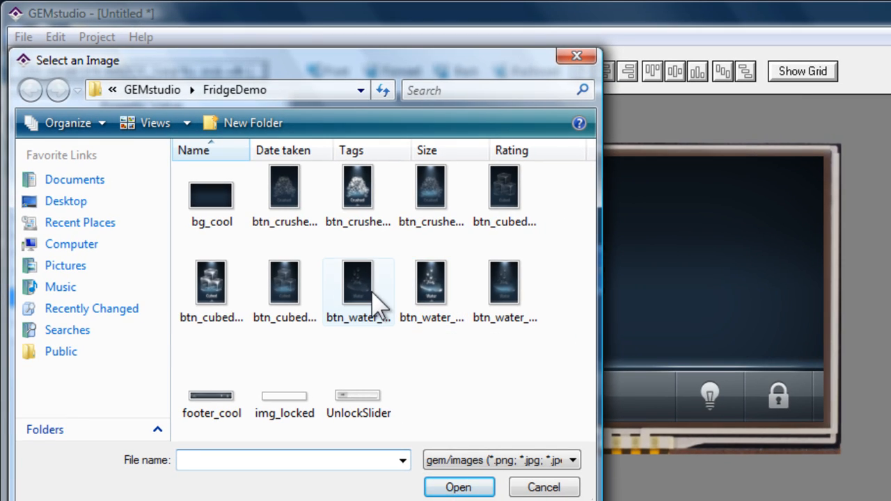
{"action": "left_click", "coordinate": [523, 298]}
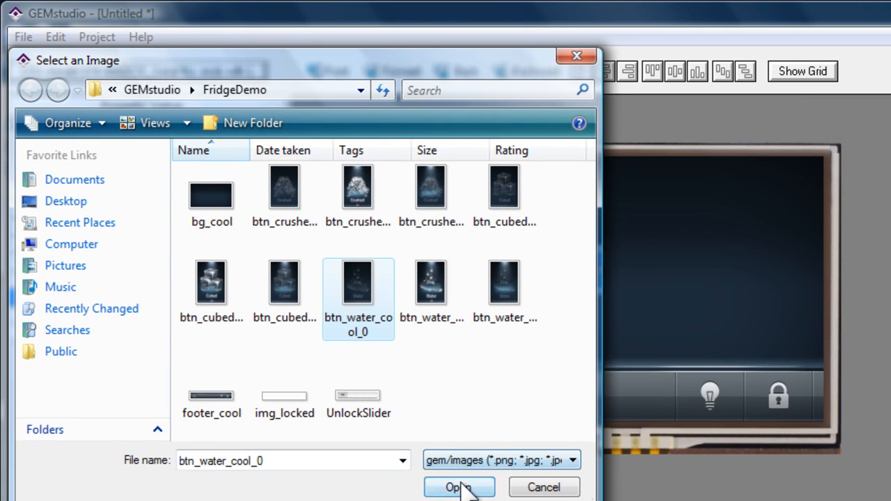
{"action": "left_click", "coordinate": [460, 487]}
Set the radio button's fullImage to the bright water image and its trackingImage to the third water image
{"action": "double_click", "coordinate": [174, 315]}
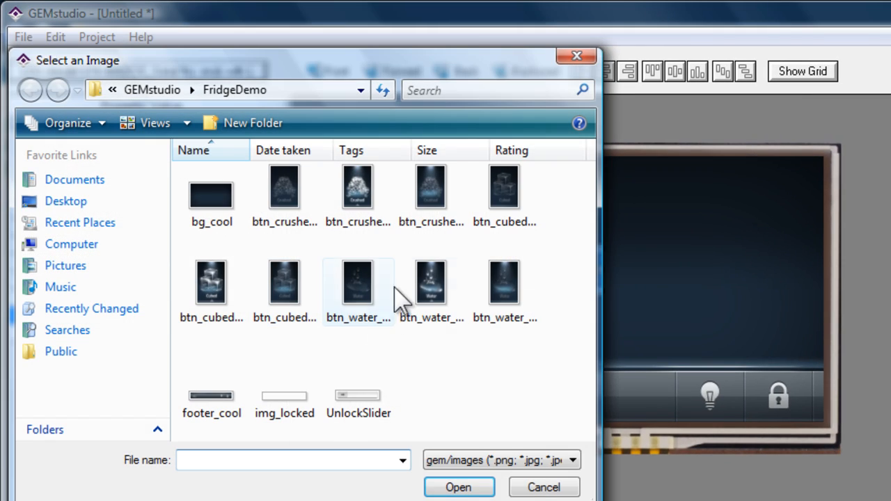
{"action": "left_click", "coordinate": [428, 299]}
{"action": "left_click", "coordinate": [458, 487]}
{"action": "double_click", "coordinate": [205, 332]}
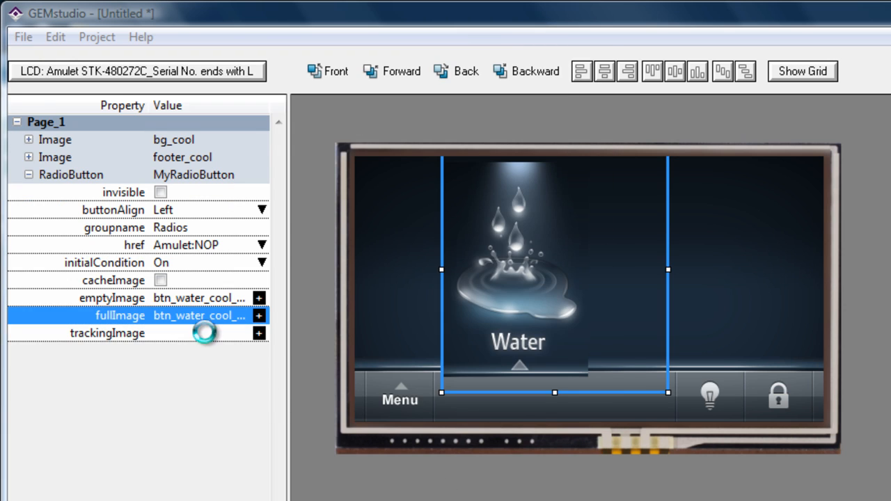
{"action": "left_click", "coordinate": [506, 285]}
{"action": "left_click", "coordinate": [478, 486]}
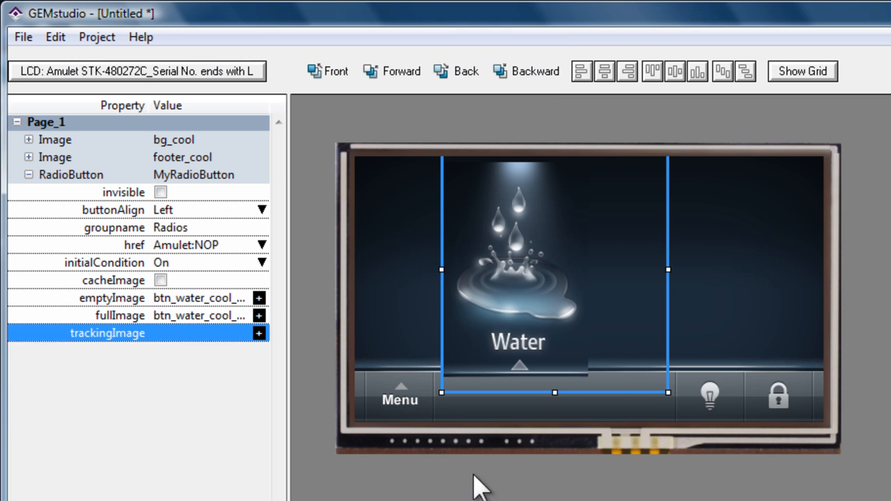
Shrink the Water radio button's frame to fit its image and place it at the page's left, above the footer
{"action": "left_click_drag", "start_coordinate": [509, 293], "coordinate": [520, 291]}
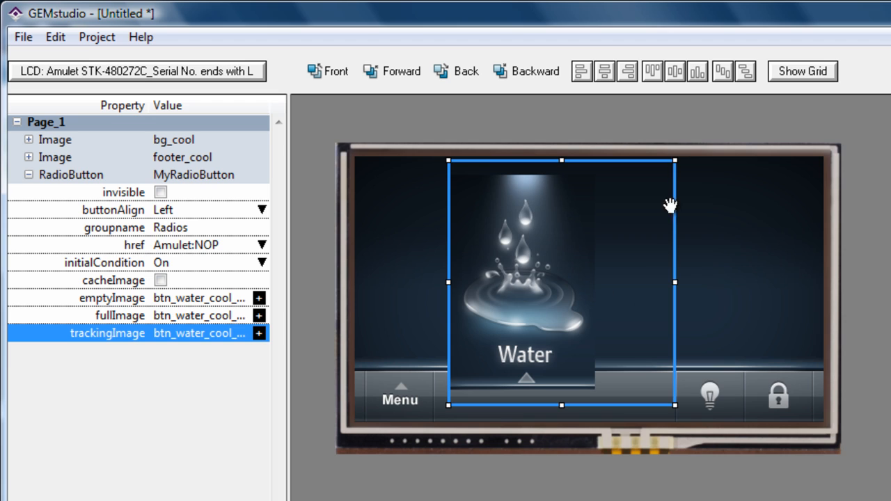
{"action": "left_click_drag", "start_coordinate": [675, 162], "coordinate": [594, 199]}
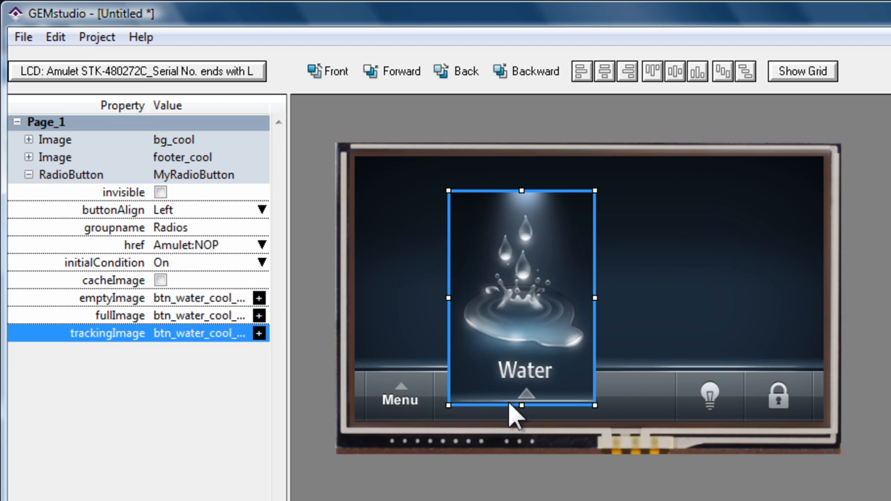
{"action": "left_click_drag", "start_coordinate": [513, 329], "coordinate": [435, 294]}
{"action": "left_click", "coordinate": [558, 313]}
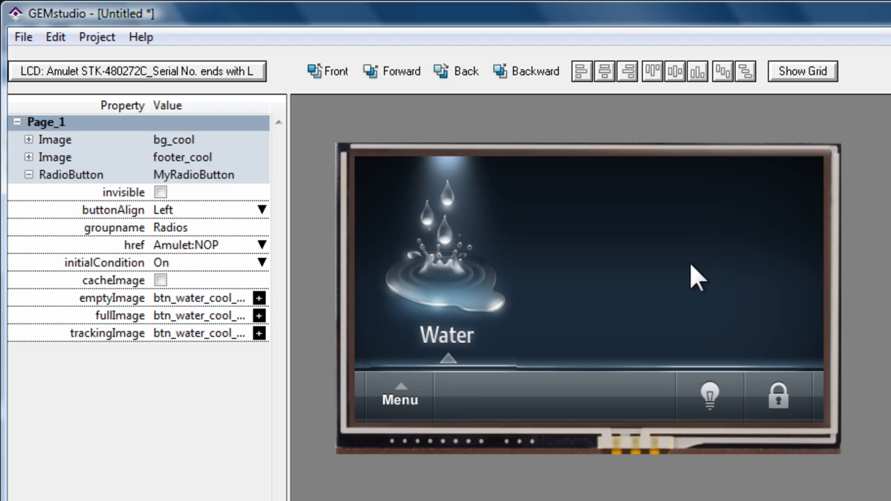
Duplicate the Water radio button twice and place the copies in the middle and right of the page
{"action": "left_click", "coordinate": [469, 240]}
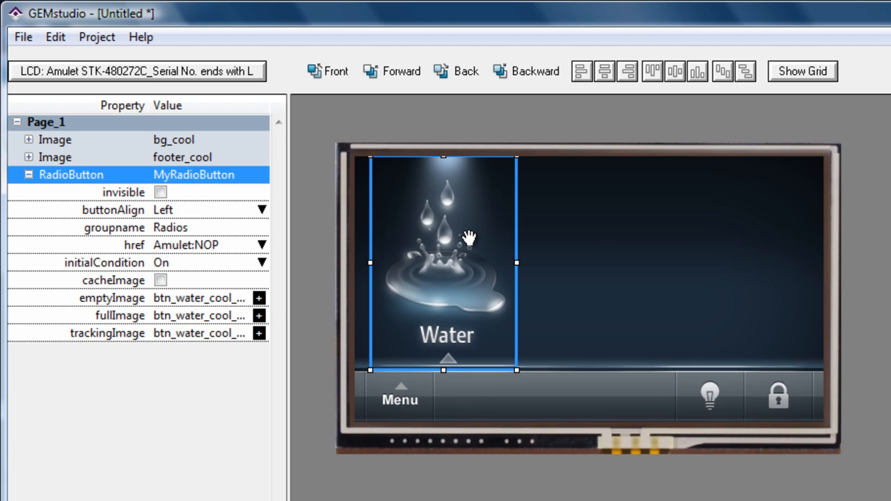
{"action": "key", "text": "ctrl+v"}
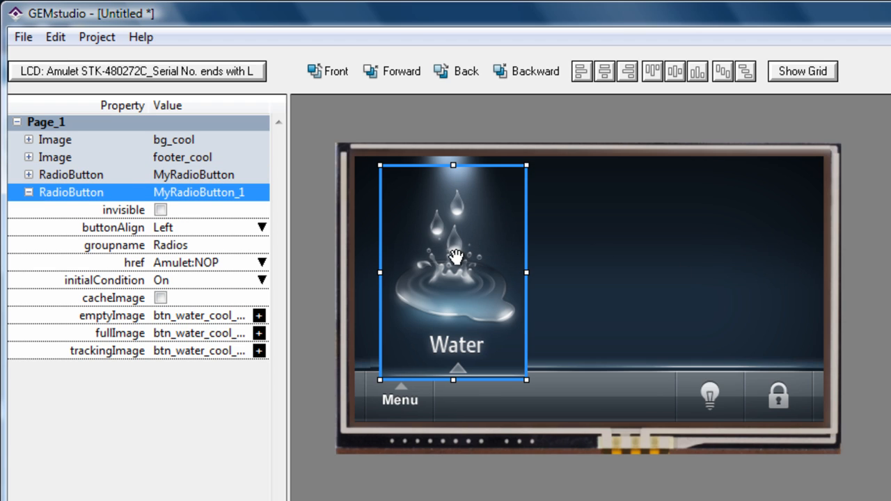
{"action": "left_click_drag", "start_coordinate": [456, 256], "coordinate": [738, 242]}
Set the middle radio button's emptyImage to the darkest crushed-ice image
{"action": "left_click", "coordinate": [603, 245]}
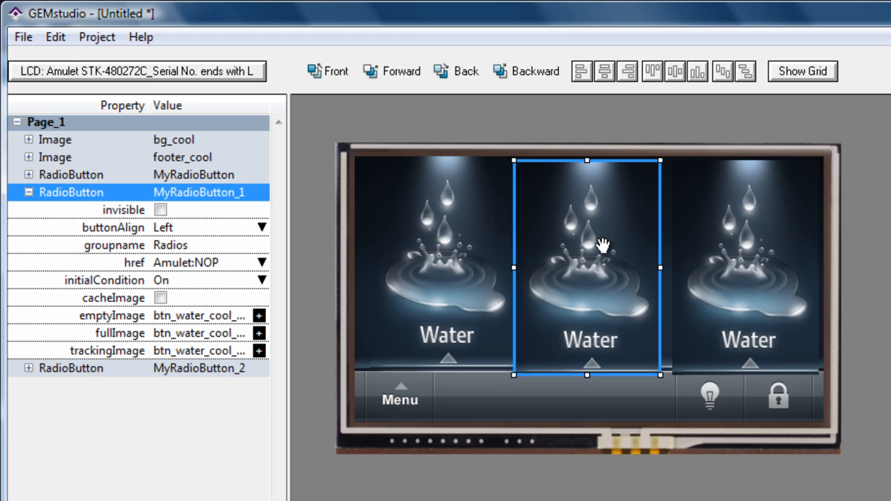
{"action": "left_click", "coordinate": [194, 314]}
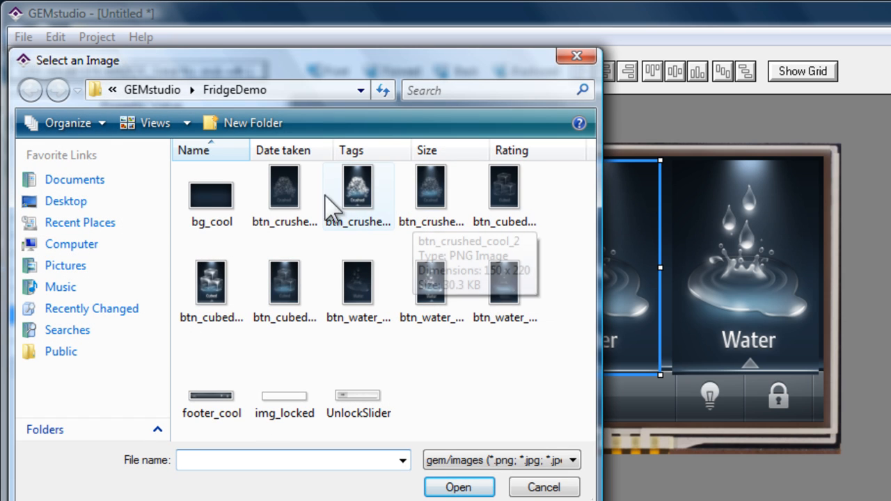
{"action": "left_click", "coordinate": [299, 201]}
{"action": "left_click", "coordinate": [458, 488]}
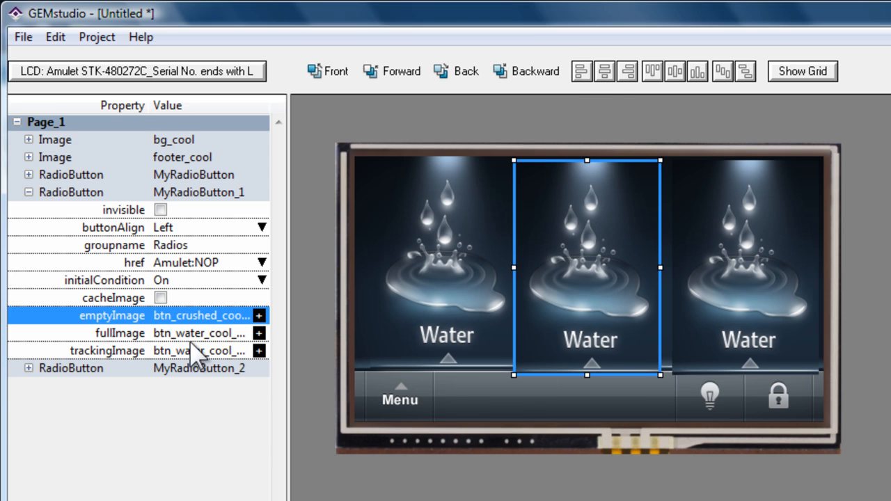
Set the middle radio button's fullImage to the bright crushed-ice image and its trackingImage to btn_crushed_cool_2
{"action": "key", "text": "Down"}
{"action": "left_click", "coordinate": [258, 333]}
{"action": "left_click", "coordinate": [354, 189]}
{"action": "left_click", "coordinate": [457, 485]}
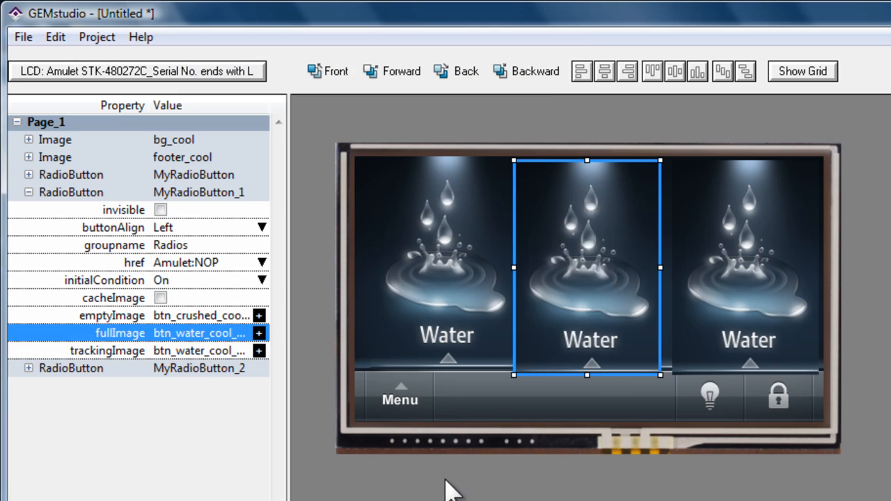
{"action": "left_click", "coordinate": [258, 350]}
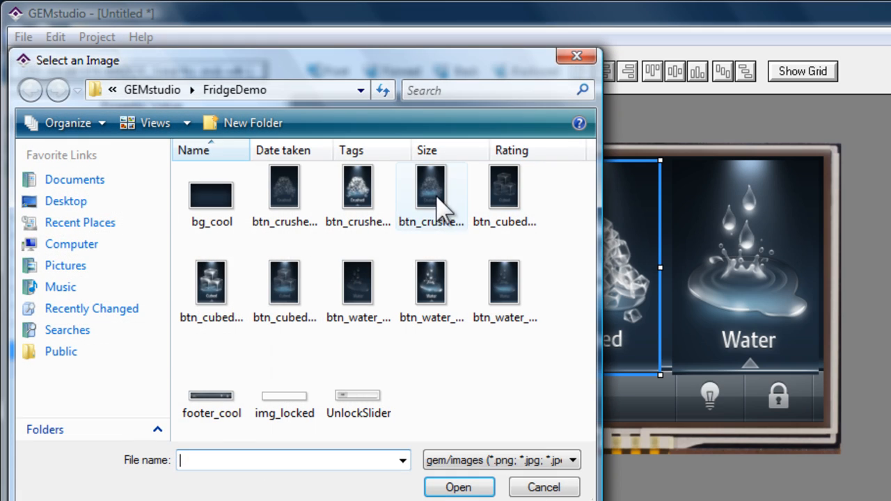
{"action": "left_click", "coordinate": [437, 200]}
{"action": "left_click", "coordinate": [458, 487]}
Set the rightmost radio button's emptyImage to btn_cubed_cool_0
{"action": "left_click", "coordinate": [736, 281]}
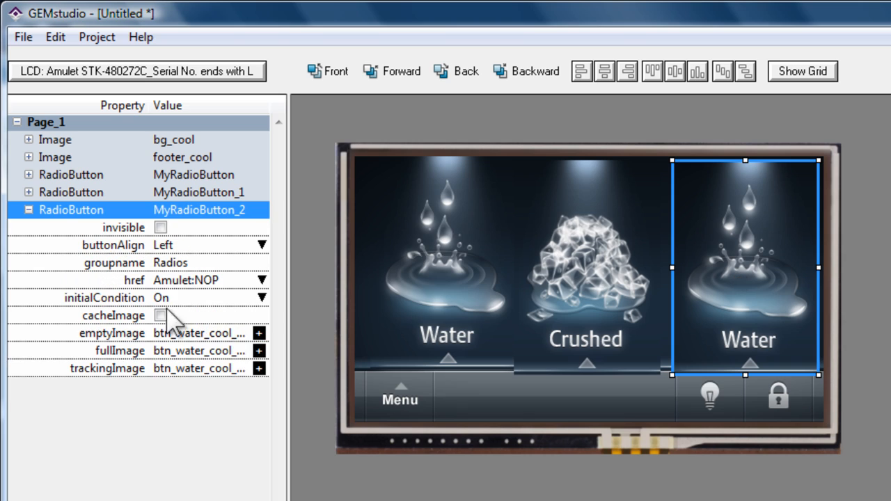
{"action": "left_click", "coordinate": [199, 337]}
{"action": "left_click", "coordinate": [258, 333]}
{"action": "left_click", "coordinate": [501, 189]}
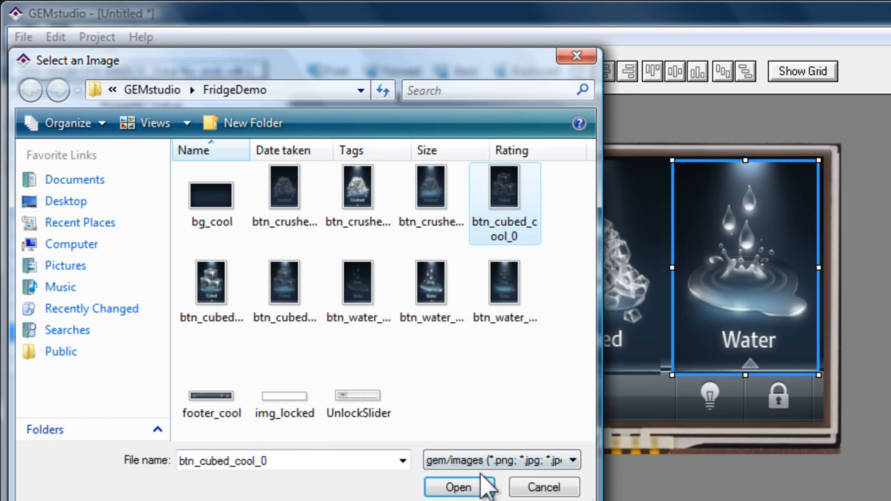
{"action": "left_click", "coordinate": [457, 481]}
Set the rightmost radio button's fullImage to btn_cubed_cool_1 and its trackingImage to btn_cubed_cool_2
{"action": "left_click", "coordinate": [259, 350]}
{"action": "left_click", "coordinate": [222, 287]}
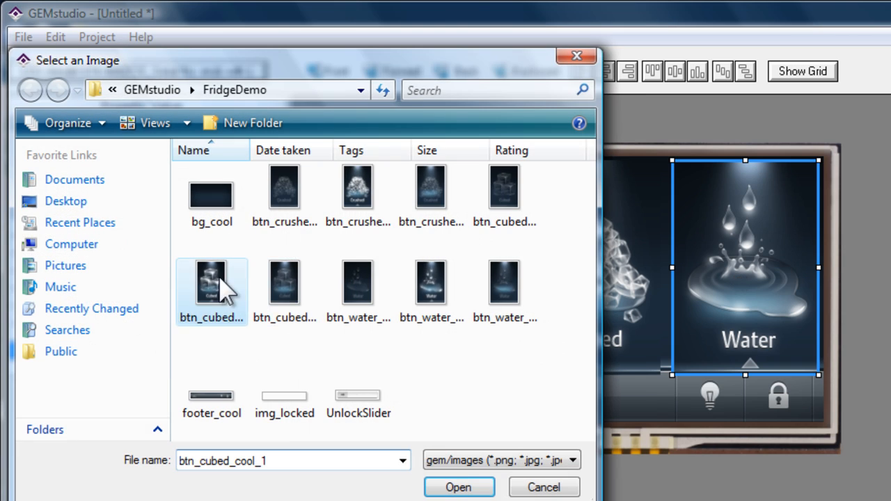
{"action": "left_click", "coordinate": [458, 487]}
{"action": "left_click", "coordinate": [258, 368]}
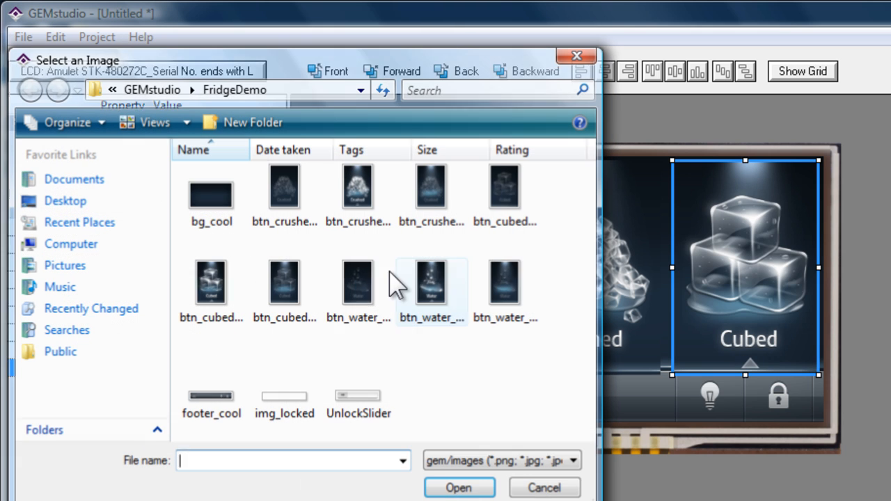
{"action": "left_click", "coordinate": [285, 286]}
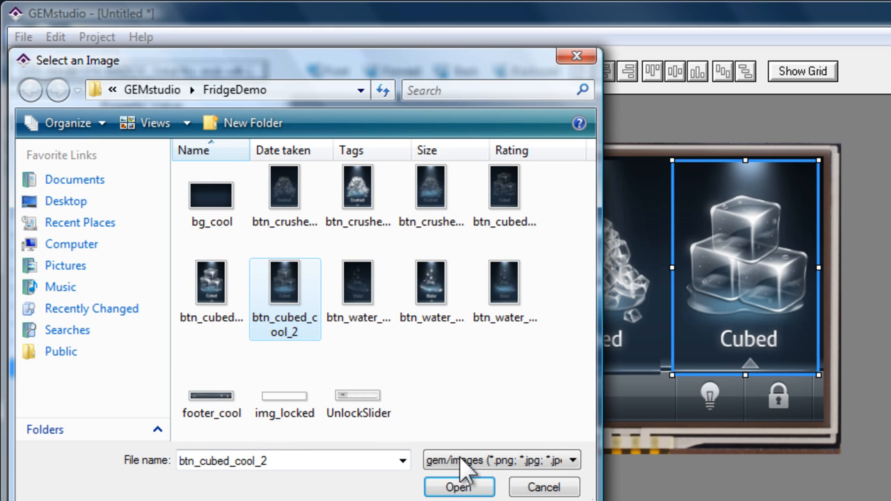
{"action": "left_click", "coordinate": [457, 487]}
Select the Water, Crushed and Cubed radio buttons, shift them slightly down and squeeze the group horizontally until they overlap
{"action": "left_click", "coordinate": [430, 255]}
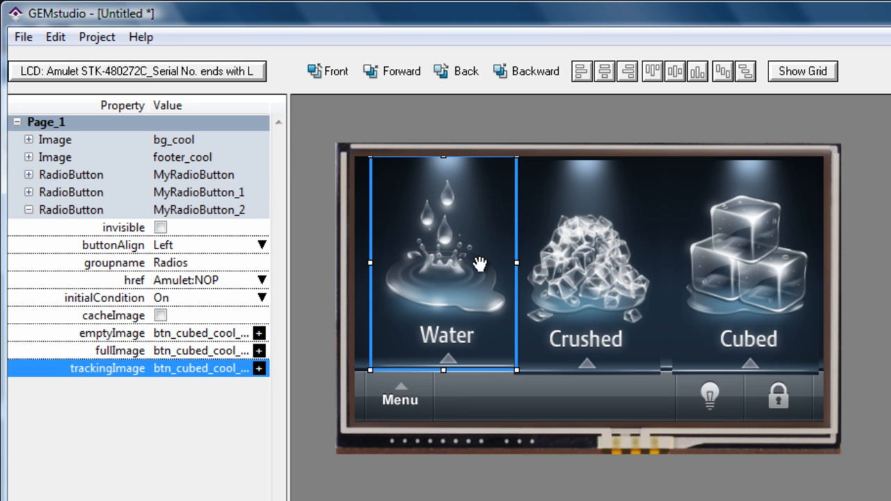
{"action": "left_click", "coordinate": [583, 277], "text": "shift"}
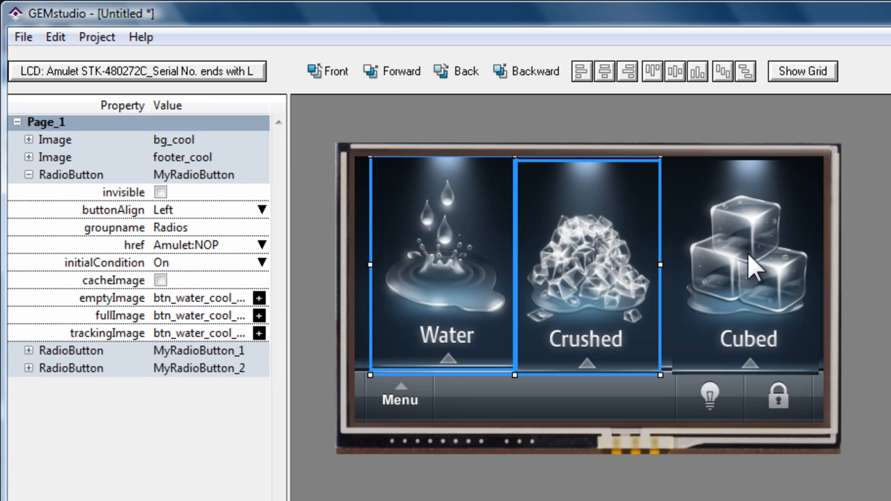
{"action": "left_click", "coordinate": [750, 250], "text": "shift"}
{"action": "left_click_drag", "start_coordinate": [545, 240], "coordinate": [545, 256]}
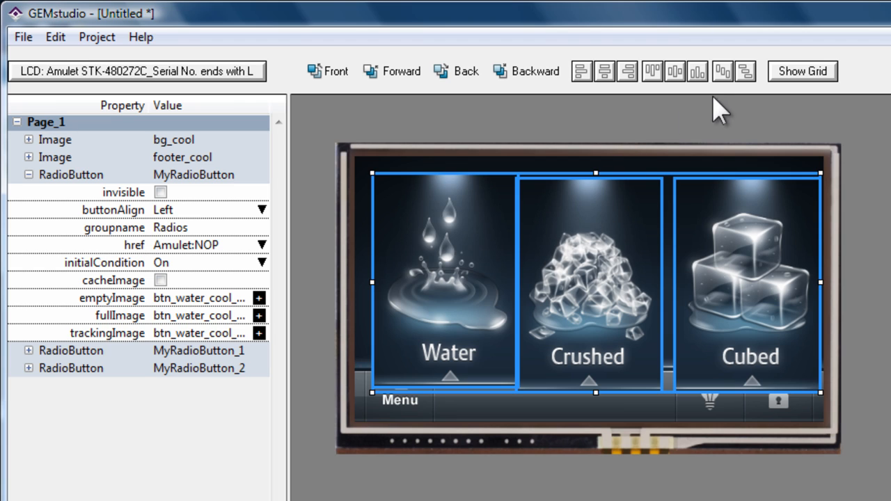
{"action": "left_click_drag", "start_coordinate": [818, 281], "coordinate": [726, 280]}
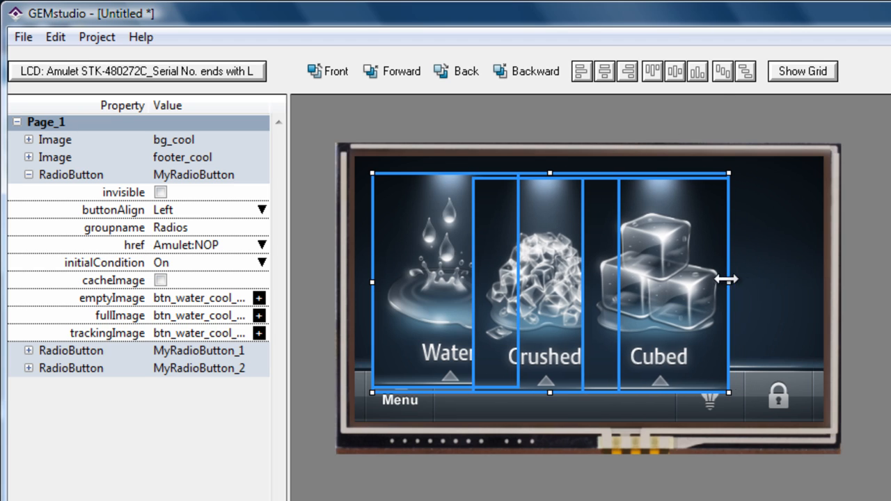
Distribute the three radio buttons edge to edge with aligned tops, and center the group horizontally along the page's top edge
{"action": "left_click", "coordinate": [723, 72]}
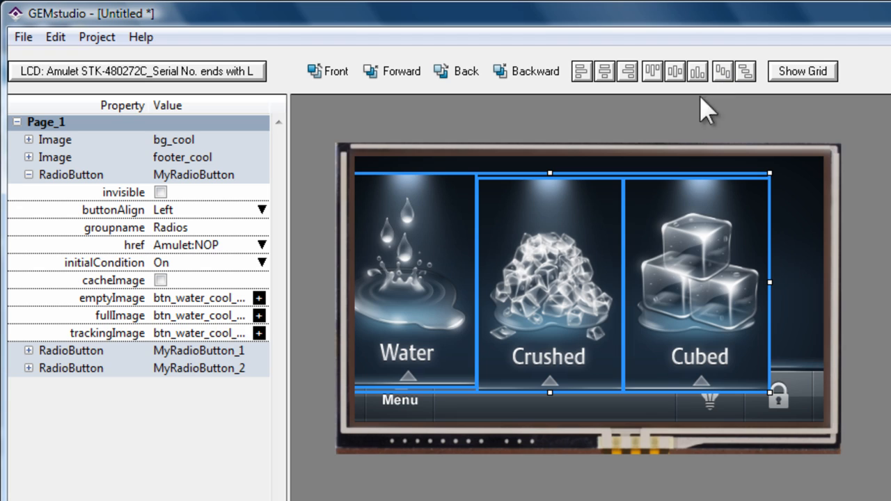
{"action": "left_click", "coordinate": [652, 73]}
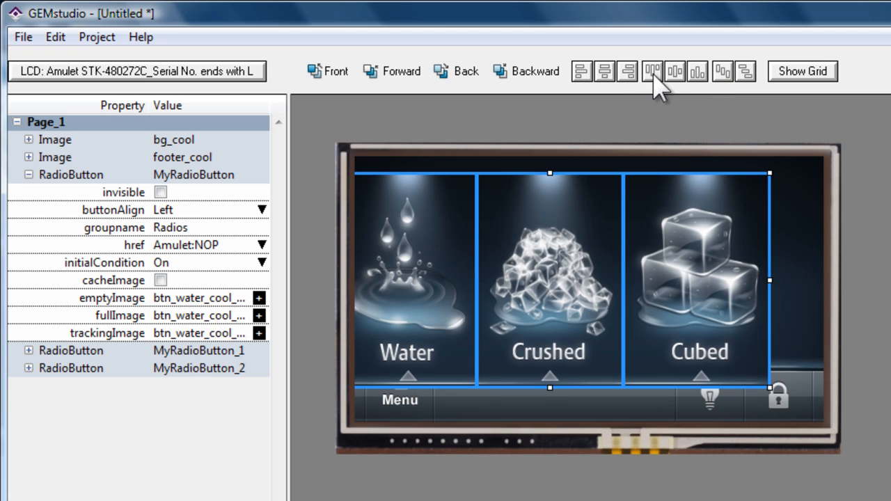
{"action": "left_click", "coordinate": [605, 71]}
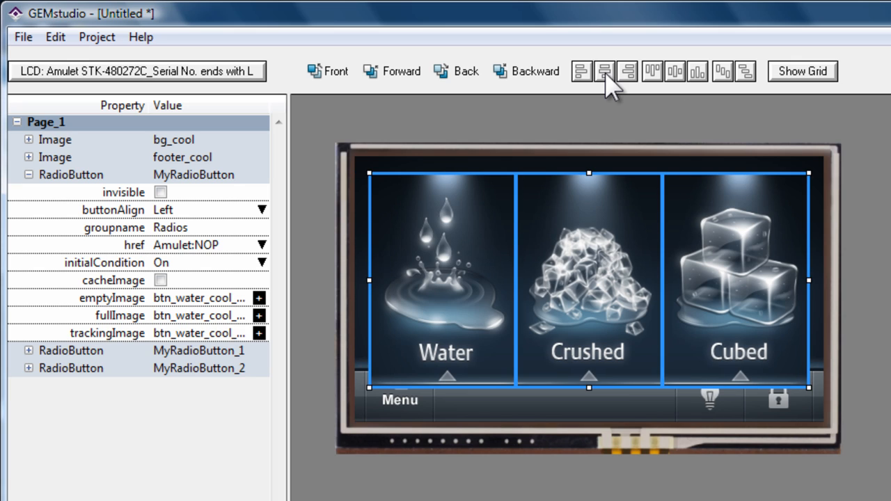
{"action": "left_click", "coordinate": [652, 72]}
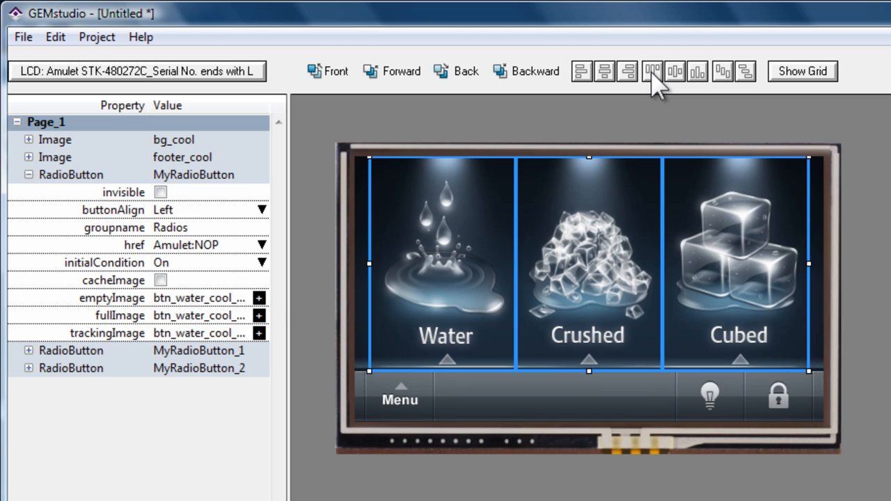
{"action": "left_click", "coordinate": [821, 222]}
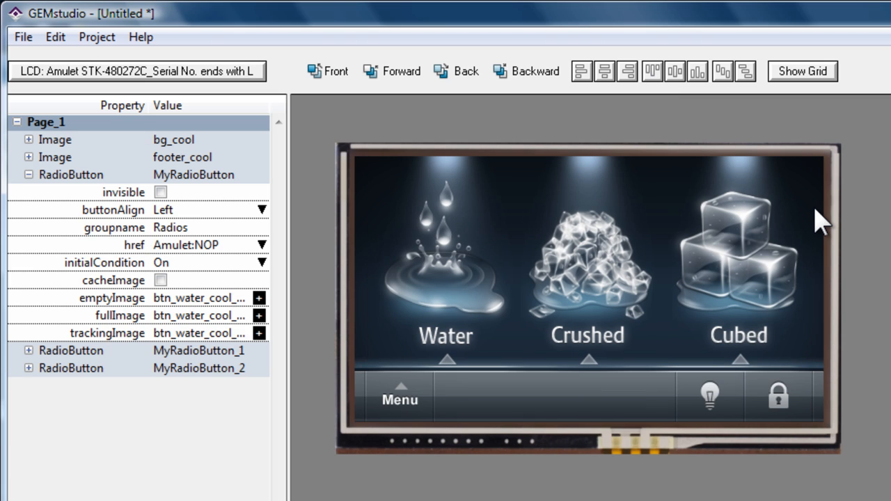
Set the Water radio button's initialCondition to Off
{"action": "left_click", "coordinate": [452, 240]}
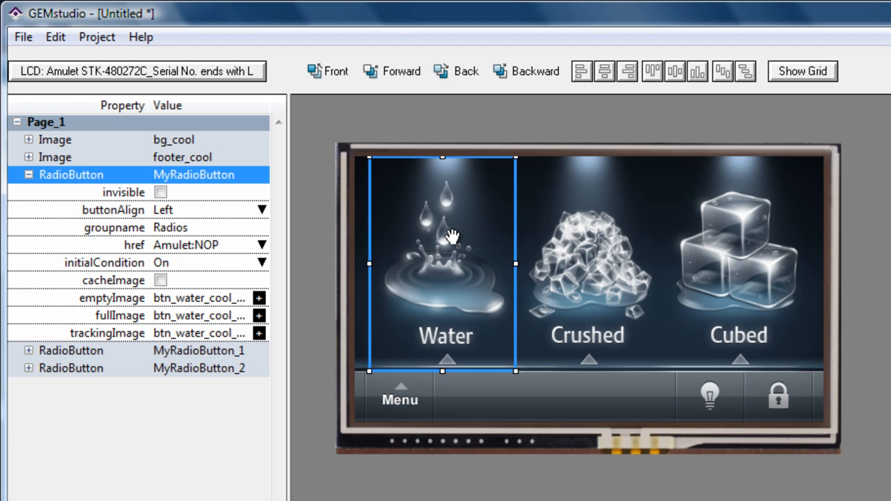
{"action": "left_click", "coordinate": [191, 264]}
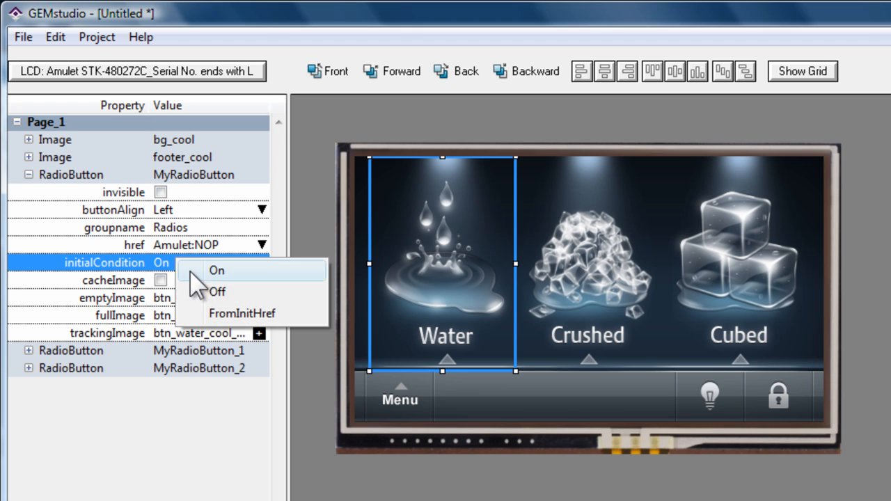
{"action": "left_click", "coordinate": [214, 270]}
{"action": "left_click", "coordinate": [238, 265]}
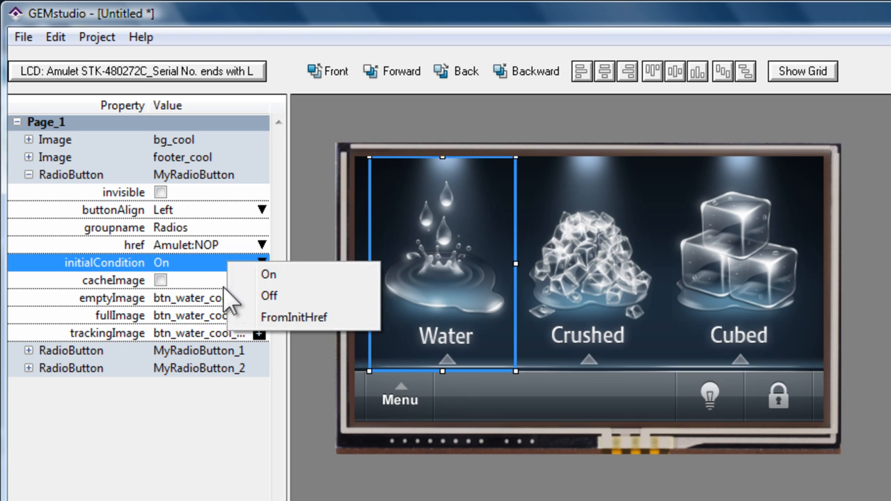
{"action": "left_click", "coordinate": [278, 295]}
Set the Cubed radio button's initialCondition to Off and deselect it
{"action": "left_click", "coordinate": [740, 279]}
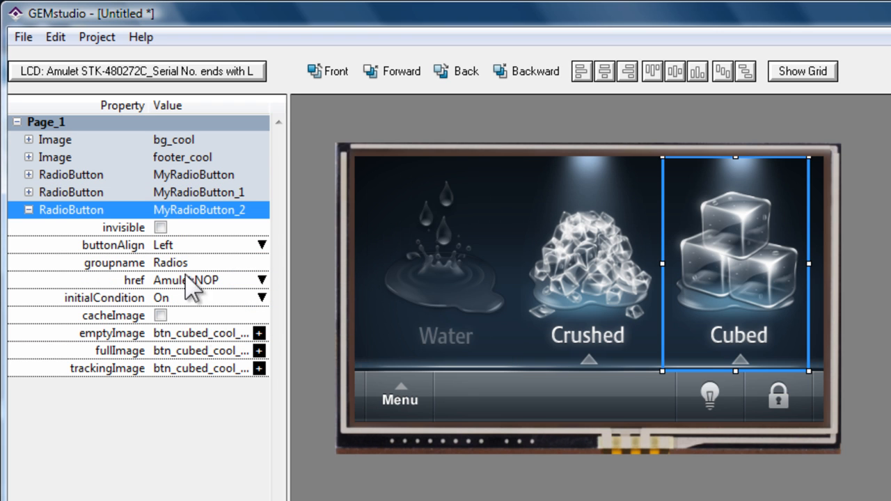
{"action": "left_click", "coordinate": [187, 298]}
{"action": "left_click", "coordinate": [221, 332]}
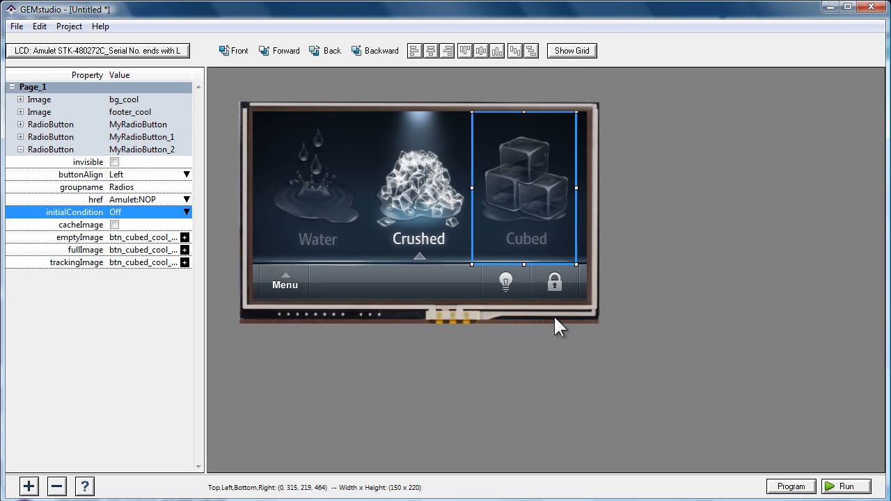
{"action": "left_click", "coordinate": [554, 318]}
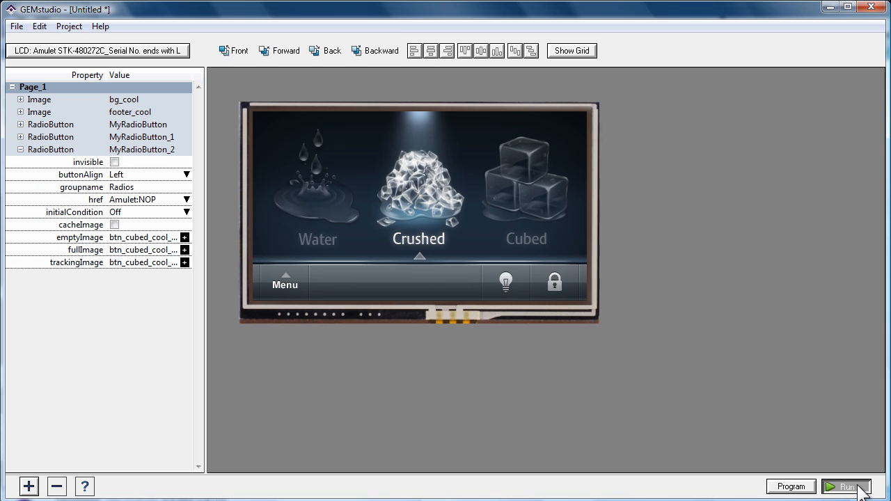
Run the page in GEM Player, test switching between Water, Crushed and Cubed, and close the player
{"action": "left_click", "coordinate": [860, 487]}
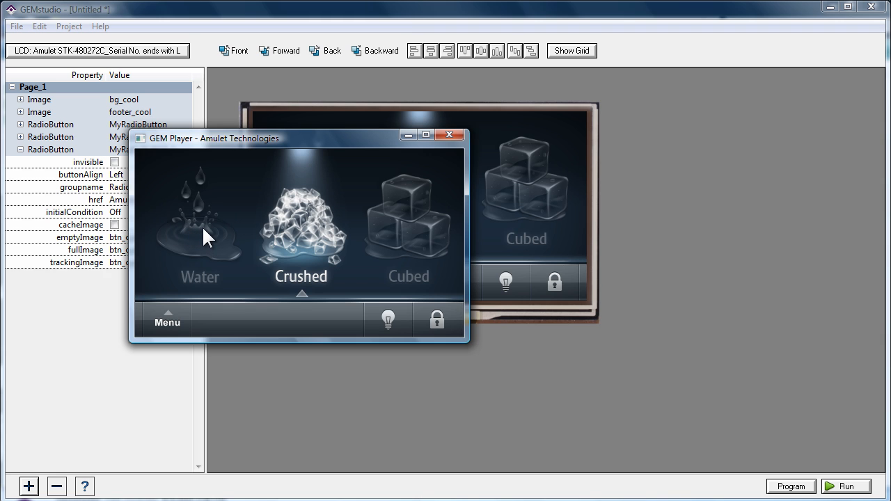
{"action": "left_click_drag", "start_coordinate": [262, 143], "coordinate": [399, 106]}
{"action": "left_click", "coordinate": [336, 194]}
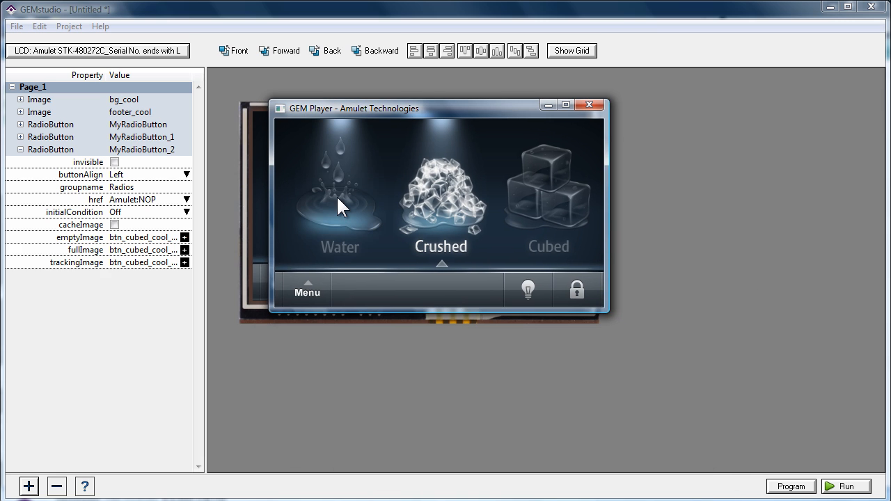
{"action": "left_click", "coordinate": [427, 192]}
{"action": "left_click", "coordinate": [556, 191]}
{"action": "left_click", "coordinate": [359, 200]}
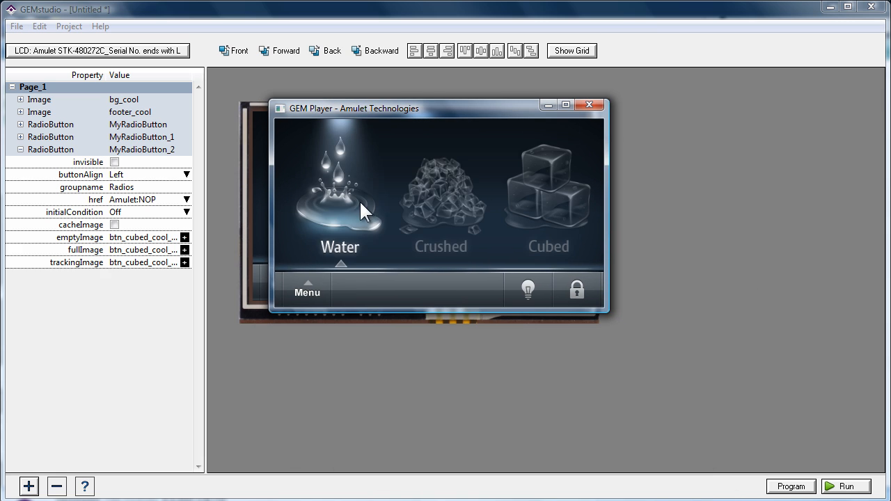
{"action": "left_click", "coordinate": [480, 189]}
{"action": "left_click", "coordinate": [544, 170]}
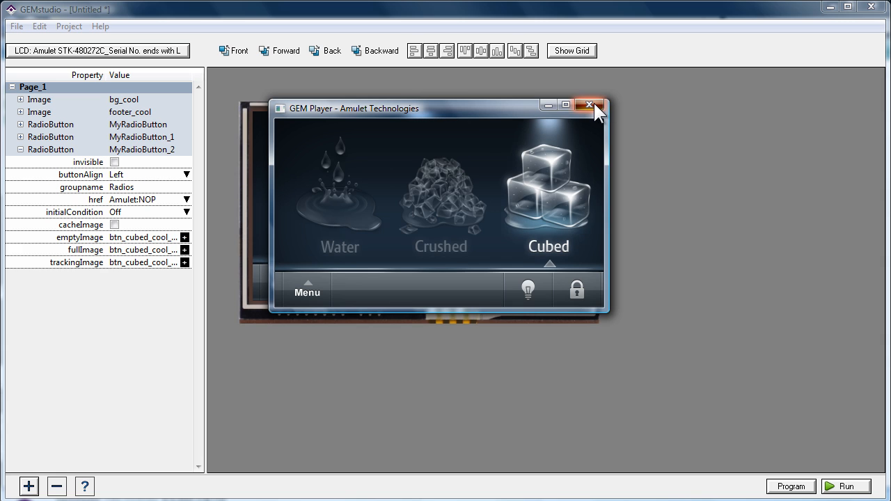
{"action": "left_click", "coordinate": [593, 103]}
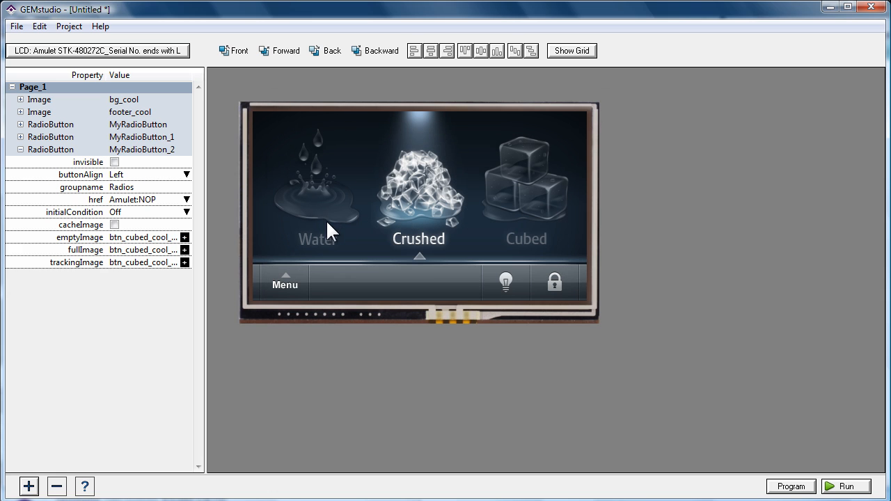
{"action": "left_click", "coordinate": [518, 190]}
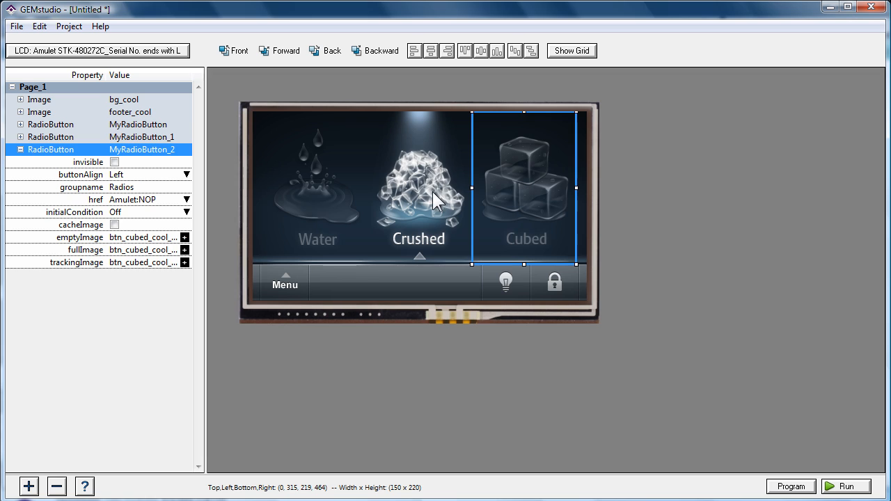
{"action": "left_click", "coordinate": [435, 198]}
{"action": "left_click", "coordinate": [320, 187]}
{"action": "left_click", "coordinate": [392, 280]}
{"action": "left_click", "coordinate": [392, 313]}
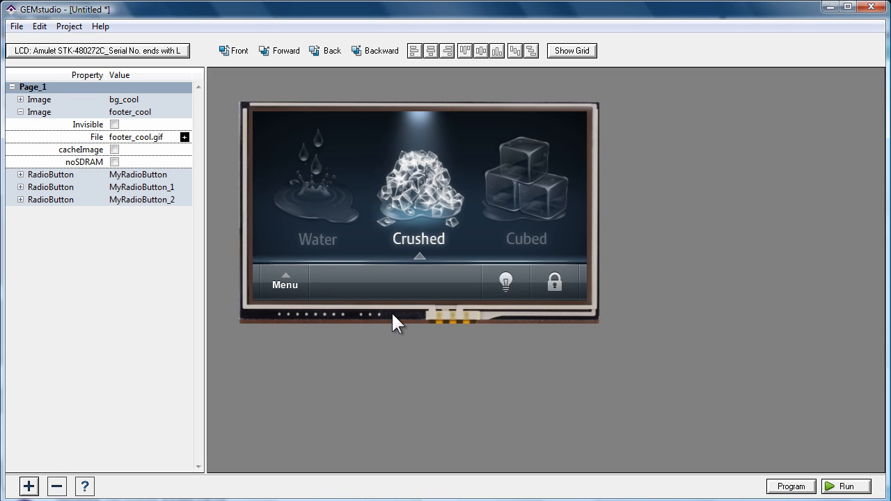
Add a FunctionButton widget and fit it over the footer's lock icon at 68 x 51
{"action": "left_click", "coordinate": [30, 487]}
{"action": "mouse_move", "coordinate": [69, 462]}
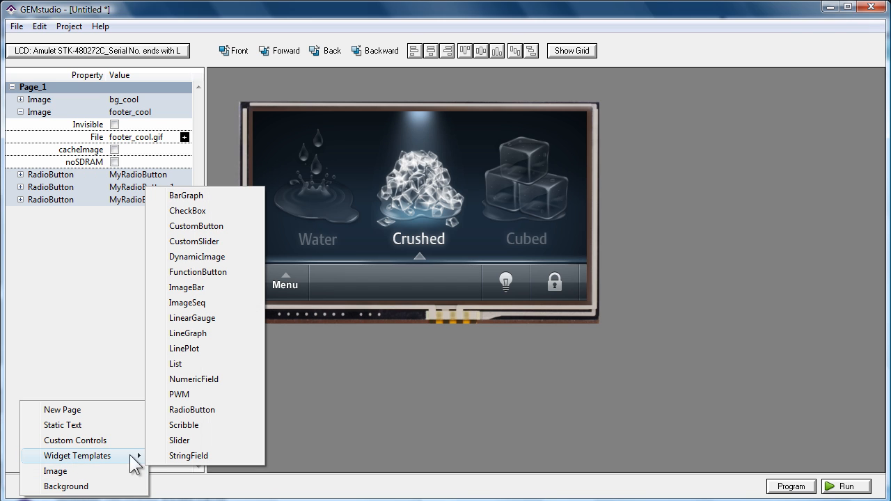
{"action": "left_click", "coordinate": [193, 271]}
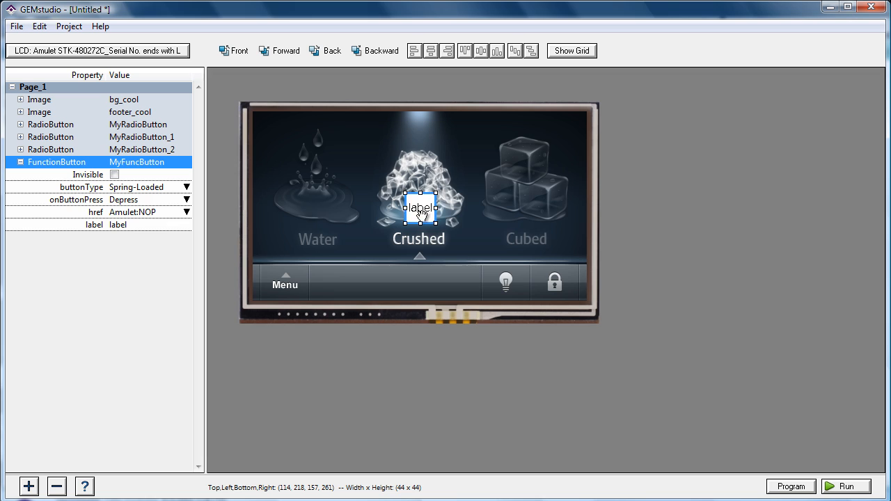
{"action": "left_click_drag", "start_coordinate": [421, 212], "coordinate": [578, 299]}
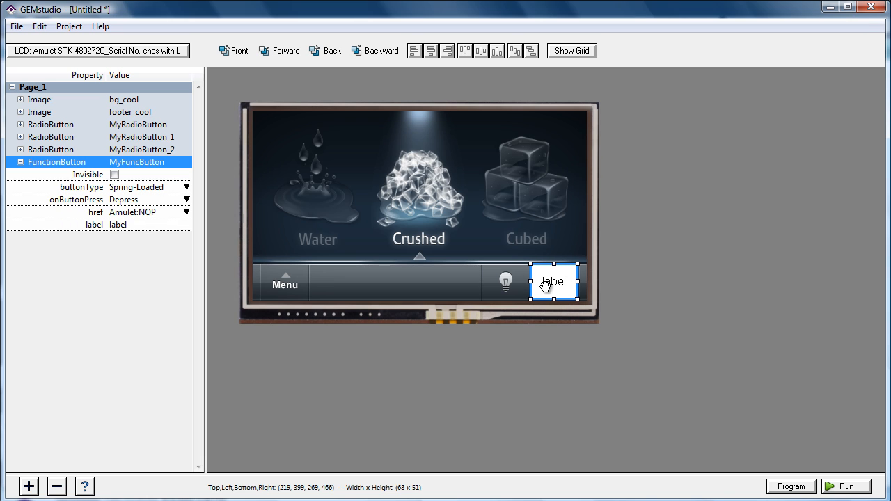
{"action": "left_click", "coordinate": [552, 305]}
Remove the label parameter from the FunctionButton and include borderColor, fillColor and alphaColor
{"action": "right_click", "coordinate": [97, 161]}
{"action": "left_click", "coordinate": [145, 175]}
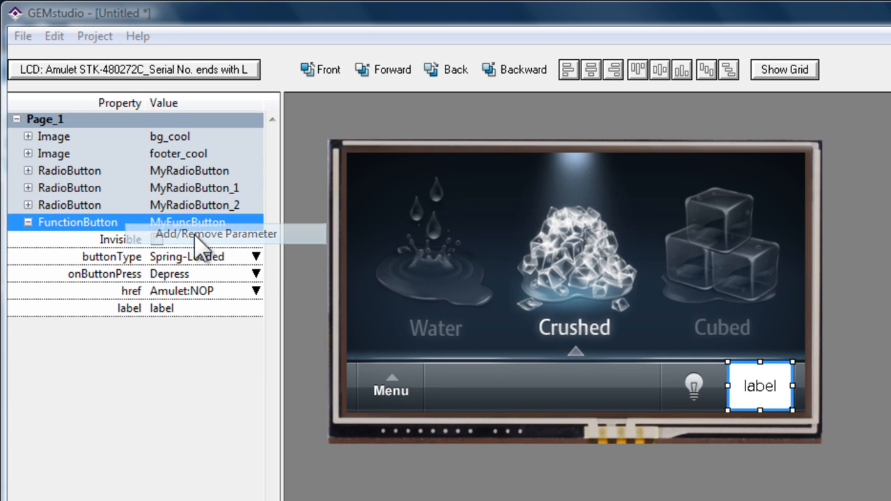
{"action": "left_click", "coordinate": [656, 232]}
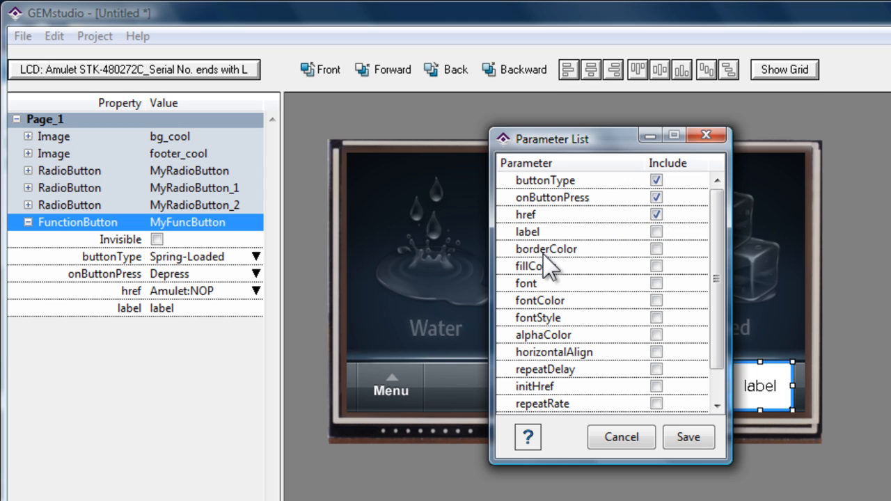
{"action": "left_click", "coordinate": [656, 248]}
{"action": "left_click", "coordinate": [656, 266]}
{"action": "scroll", "coordinate": [637, 404], "scroll_direction": "down", "scroll_amount": 1}
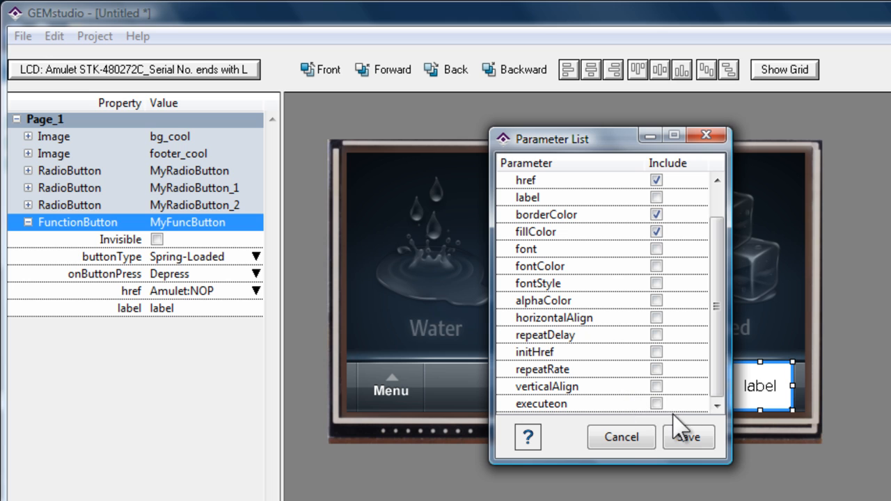
{"action": "left_click", "coordinate": [656, 300]}
{"action": "left_click", "coordinate": [677, 425]}
Set the FunctionButton's borderColor to white
{"action": "left_click", "coordinate": [215, 307]}
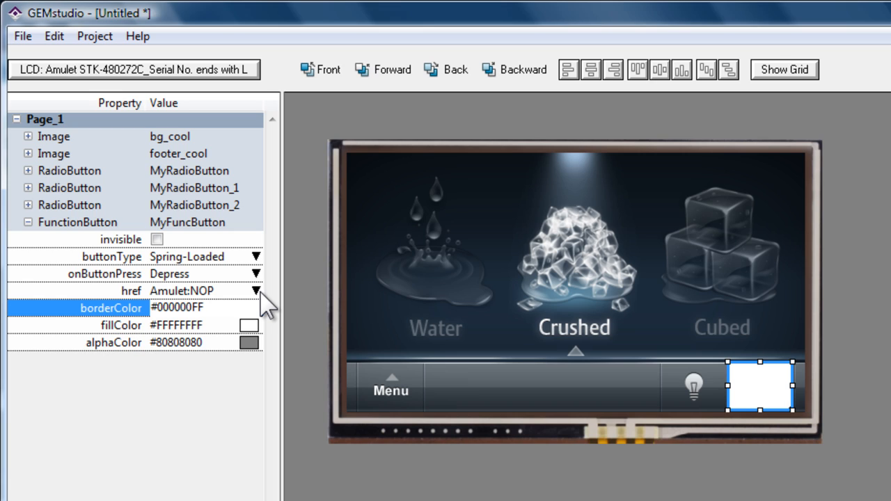
{"action": "type", "text": "white"}
{"action": "key", "text": "Return"}
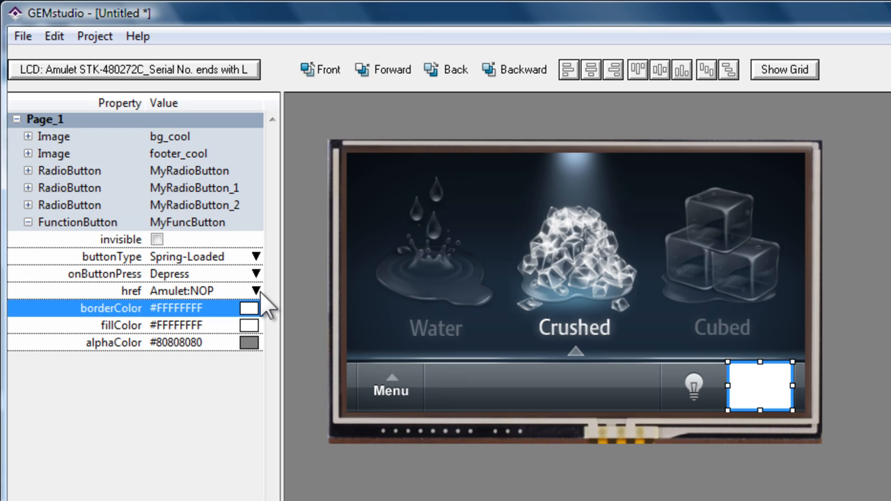
Set the FunctionButton's borderColor and fillColor both to the fully transparent value #FFFFFF00
{"action": "left_click", "coordinate": [218, 311]}
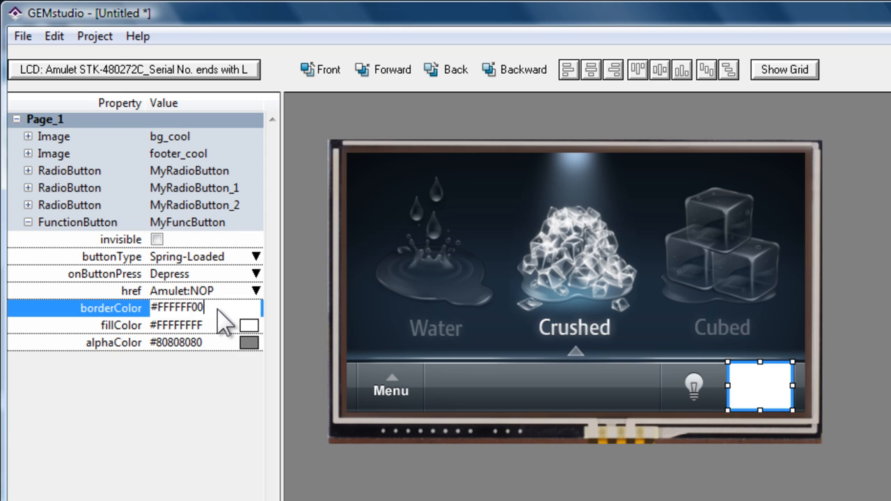
{"action": "key", "text": "Return"}
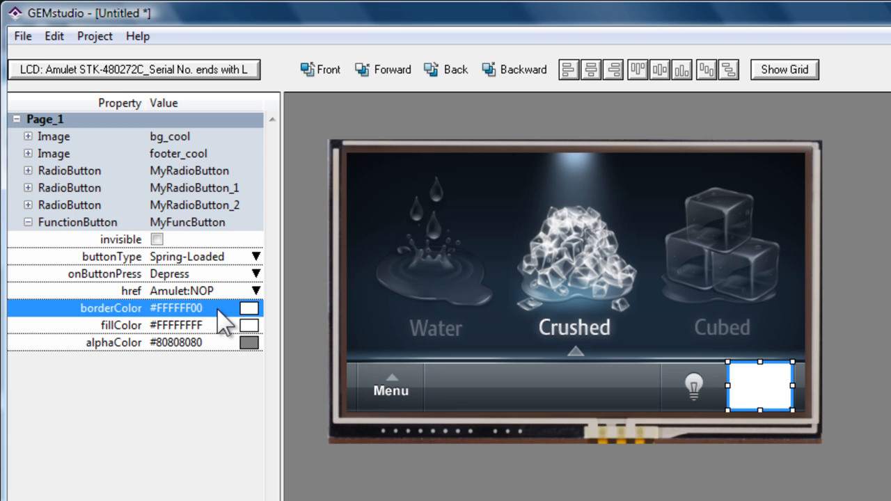
{"action": "left_click", "coordinate": [222, 330]}
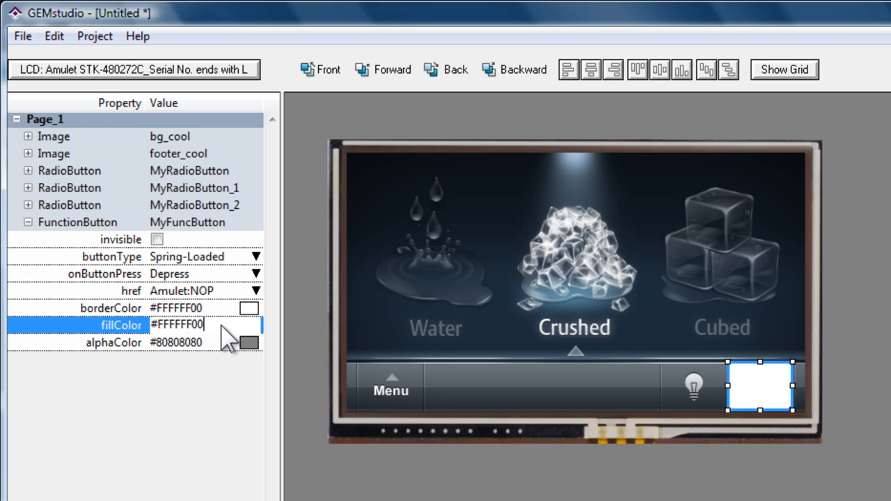
{"action": "key", "text": "Return"}
{"action": "left_click", "coordinate": [585, 440]}
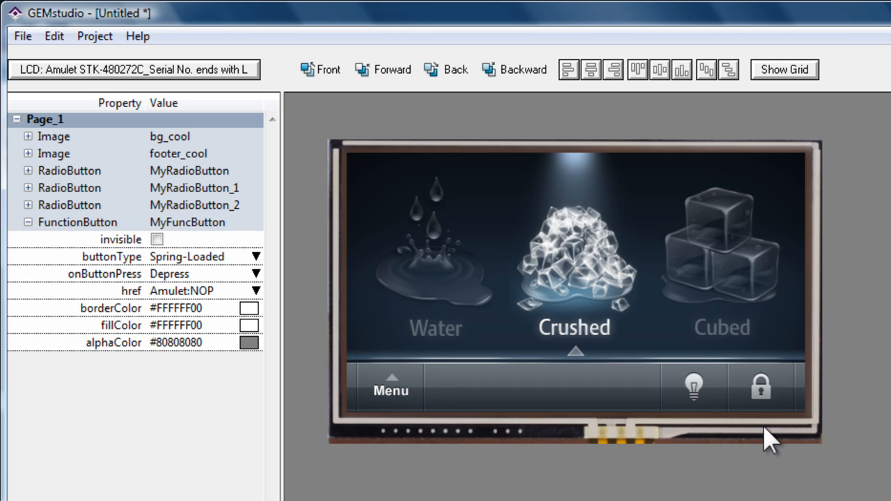
Set the alphaColor of the FunctionButton over the lock icon to #FFFFFF80
{"action": "left_click", "coordinate": [764, 384]}
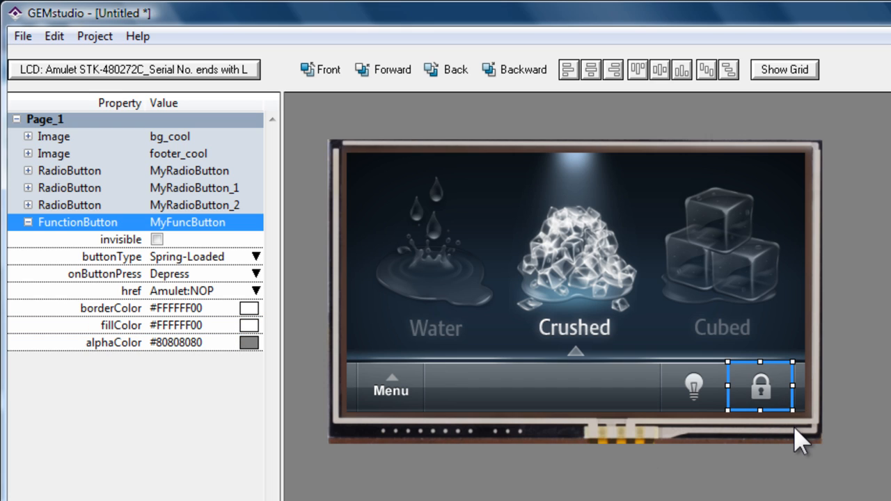
{"action": "left_click", "coordinate": [800, 440]}
{"action": "left_click", "coordinate": [763, 383]}
{"action": "left_click", "coordinate": [220, 341]}
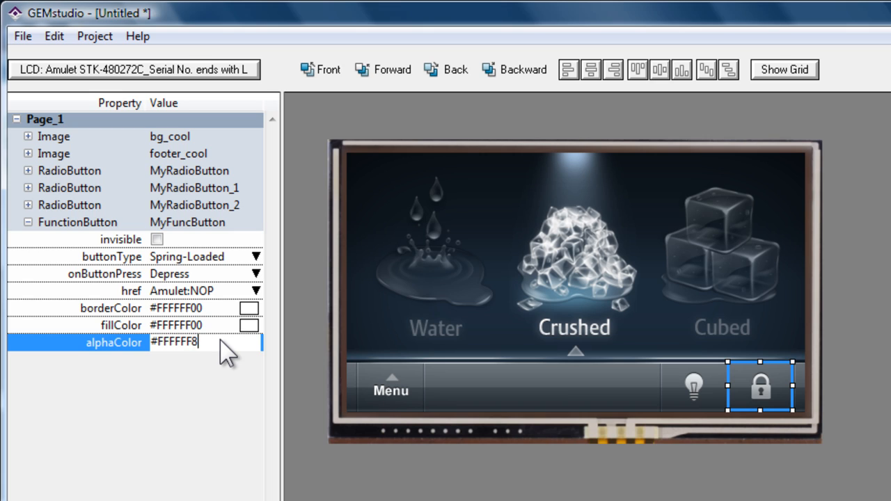
{"action": "key", "text": "Return"}
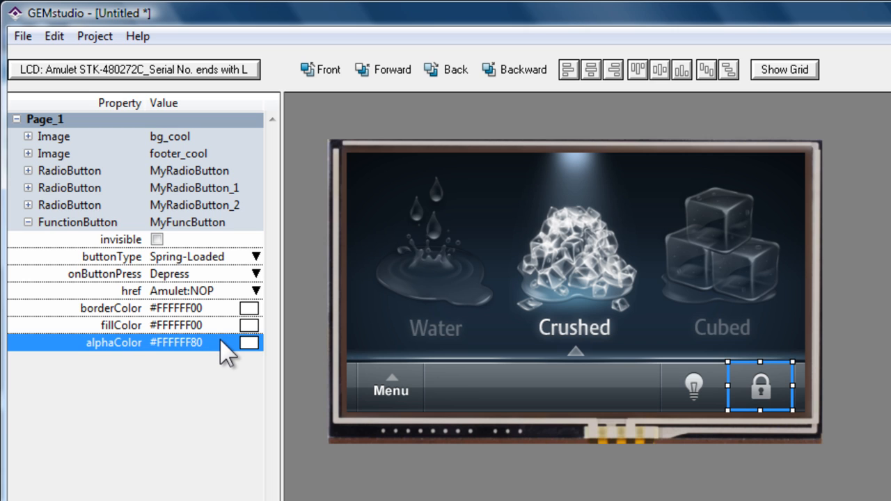
{"action": "left_click", "coordinate": [761, 445]}
Try moving the transparent FunctionButton from the lock icon onto the Cubed label and undo the move
{"action": "left_click", "coordinate": [708, 320]}
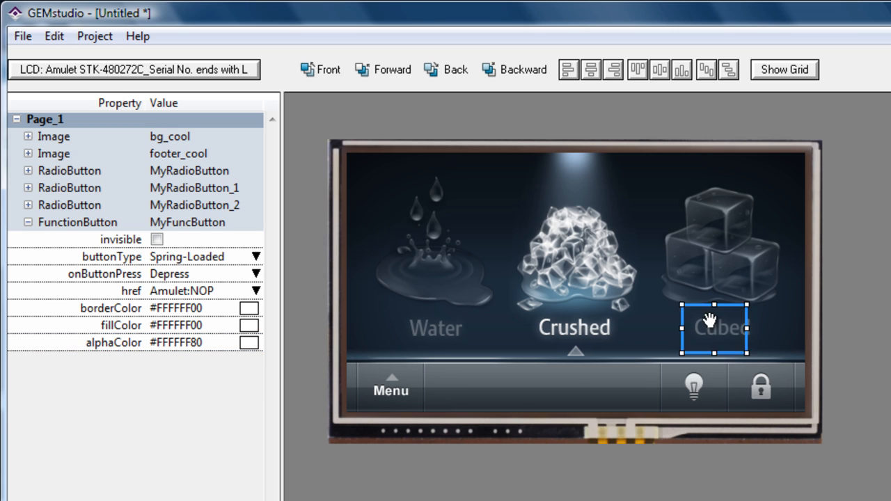
{"action": "mouse_move", "coordinate": [708, 321]}
{"action": "left_mouse_down"}
{"action": "mouse_move", "coordinate": [572, 269]}
{"action": "mouse_move", "coordinate": [445, 241]}
{"action": "mouse_move", "coordinate": [648, 278]}
{"action": "mouse_move", "coordinate": [668, 378]}
{"action": "mouse_move", "coordinate": [640, 318]}
{"action": "mouse_move", "coordinate": [691, 318]}
{"action": "left_mouse_up"}
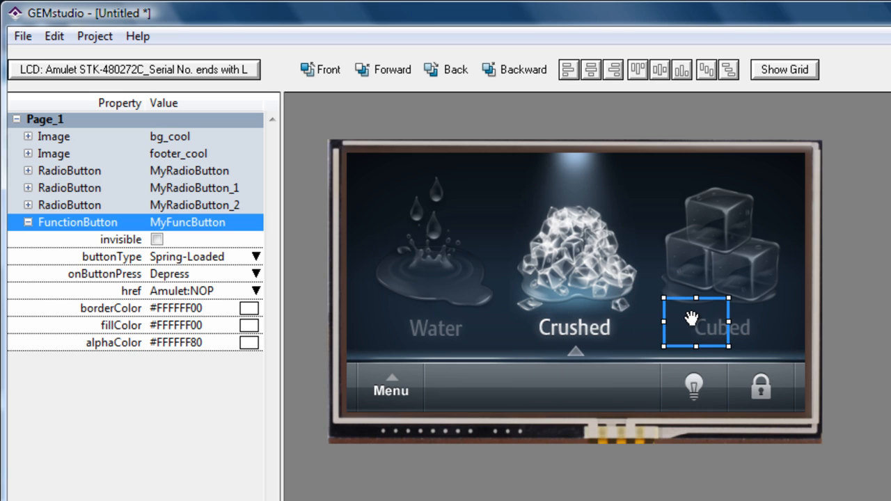
{"action": "key", "text": "ctrl+z"}
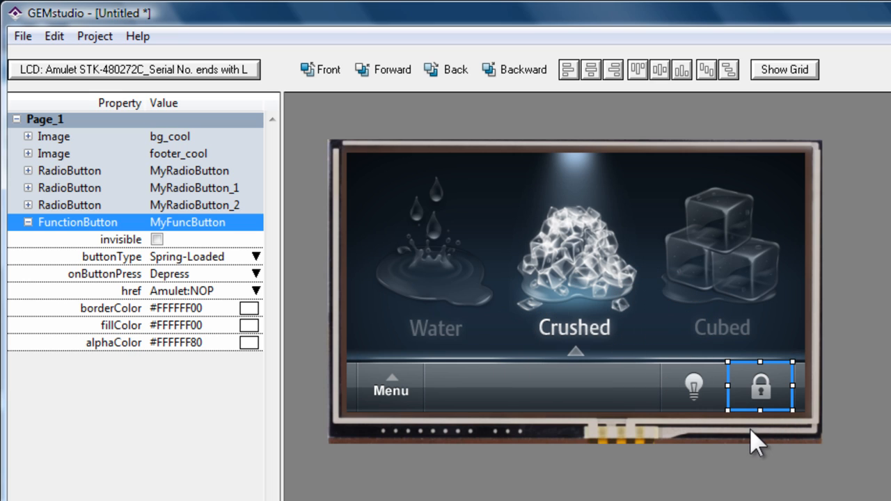
Set the FunctionButton's onButtonPress behaviour to Alpha
{"action": "left_click", "coordinate": [124, 343]}
{"action": "left_click", "coordinate": [167, 275]}
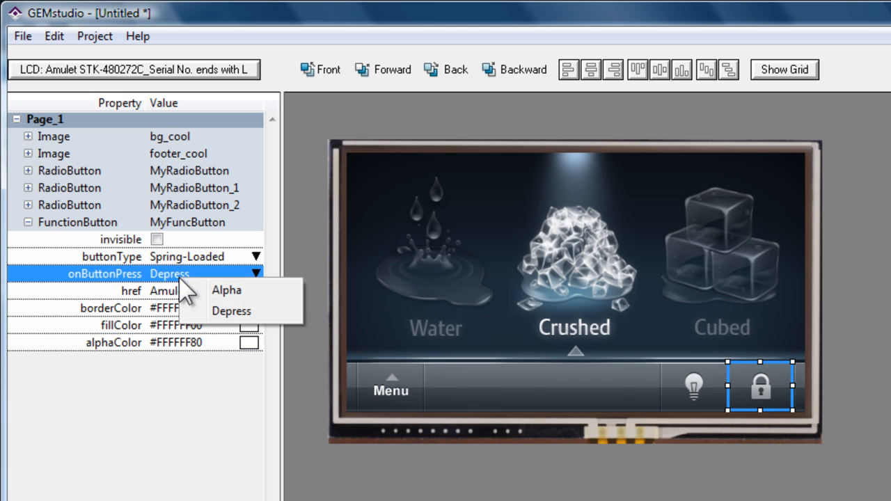
{"action": "left_click", "coordinate": [216, 293]}
Run the page in GEM Player, test the lock button's press highlight, and close the player
{"action": "key", "text": "F5"}
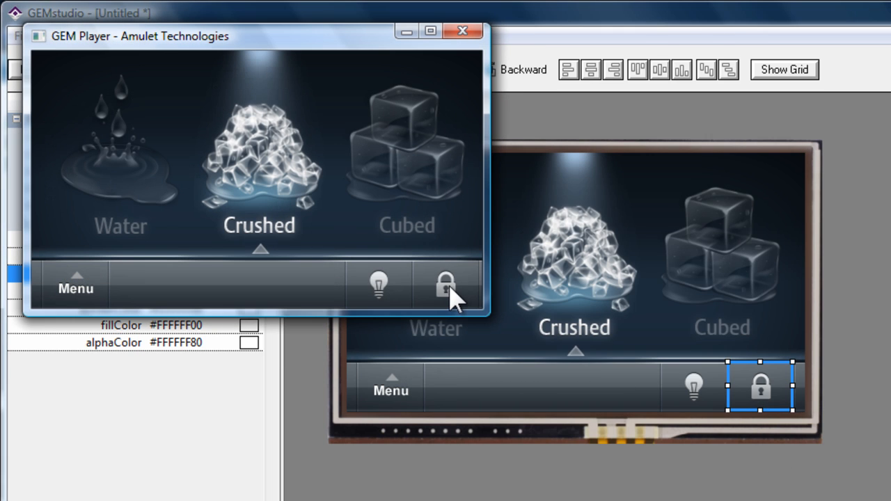
{"action": "left_click", "coordinate": [449, 290]}
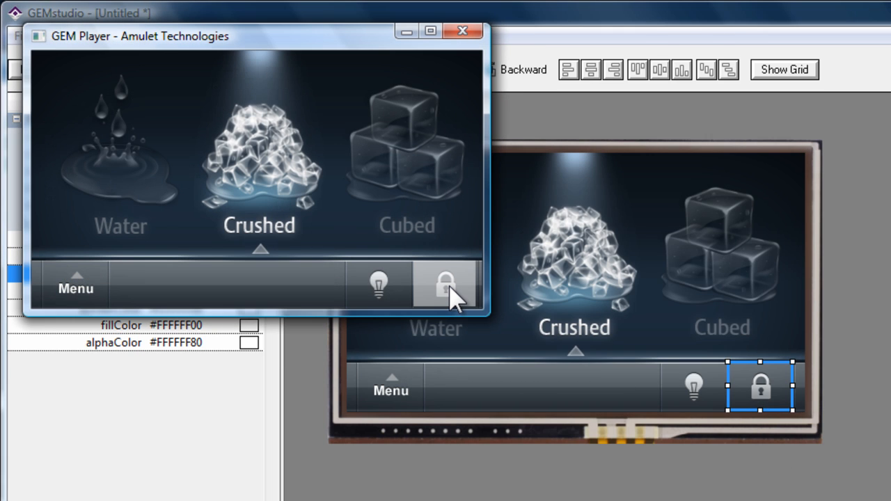
{"action": "left_click", "coordinate": [449, 286]}
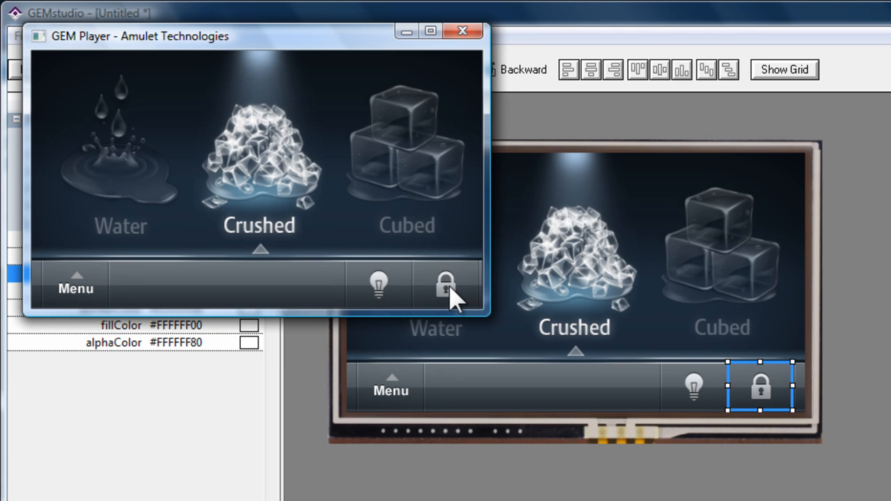
{"action": "left_click", "coordinate": [450, 286]}
{"action": "left_click", "coordinate": [464, 31]}
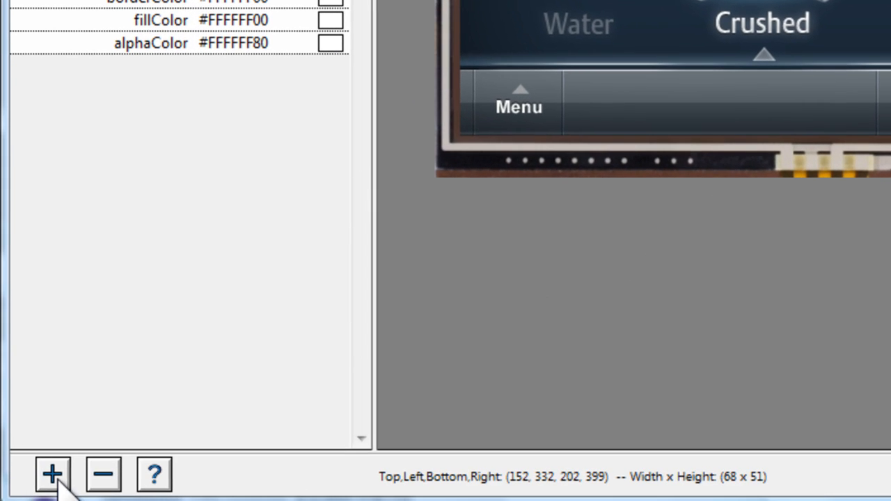
Add a new page to the project, keeping the default page options
{"action": "left_click", "coordinate": [53, 475]}
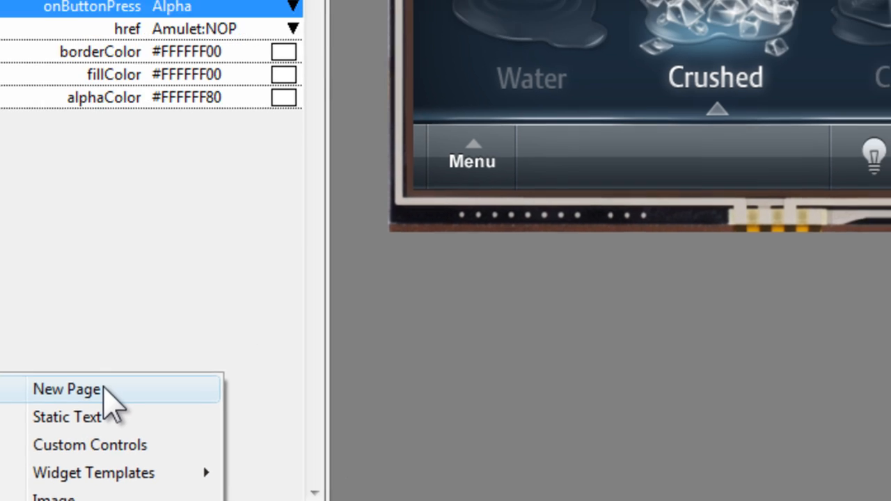
{"action": "left_click", "coordinate": [103, 391]}
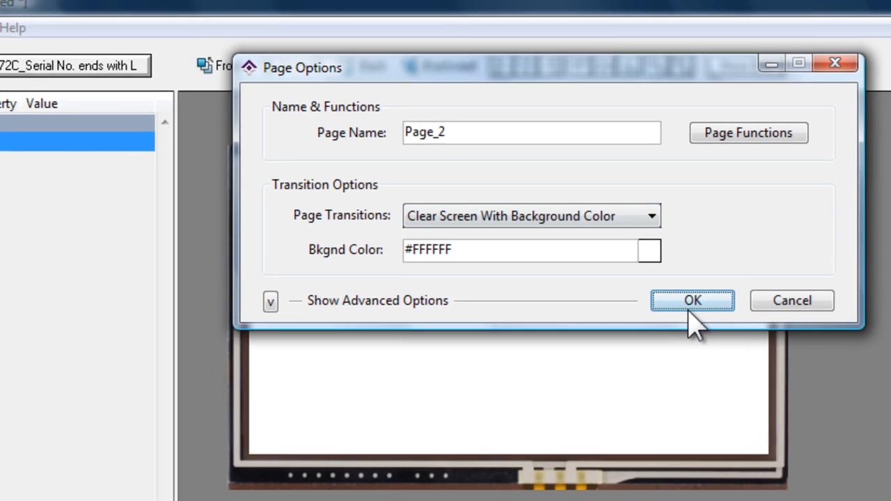
{"action": "left_click", "coordinate": [690, 304]}
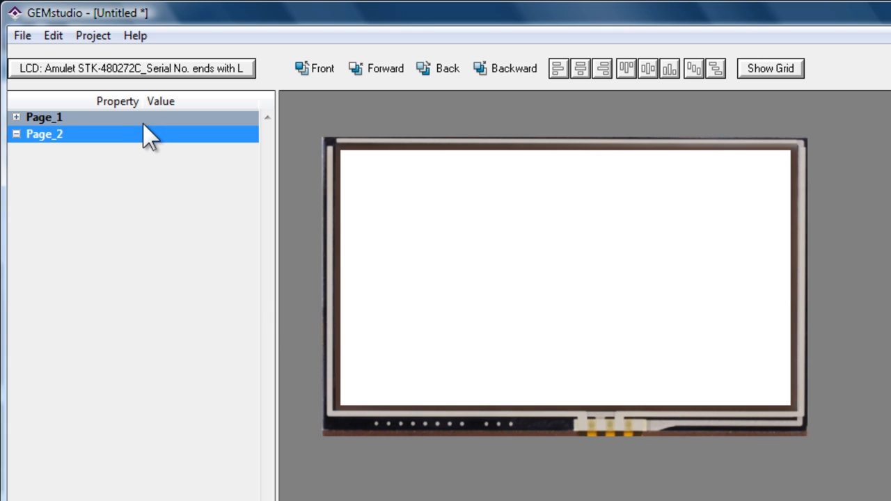
Copy the bg_cool image from Page_1 to Page_2 and place it under the same name so it fills the screen
{"action": "left_click", "coordinate": [134, 121]}
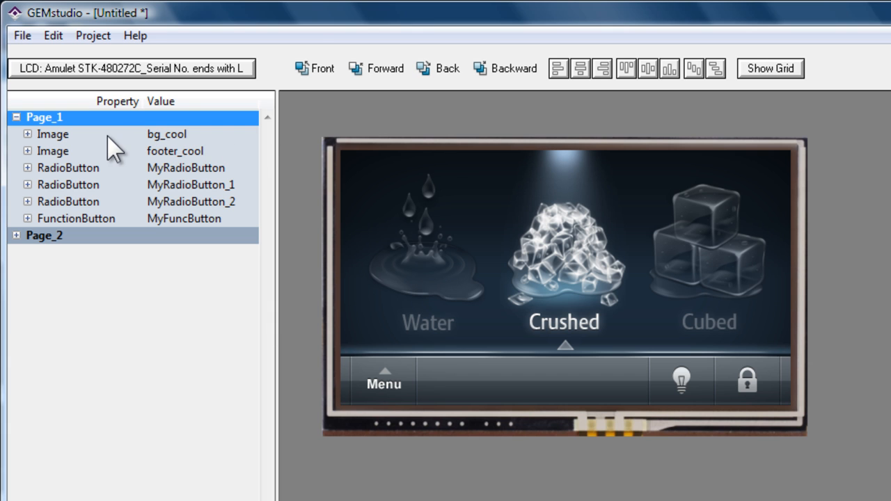
{"action": "left_click", "coordinate": [78, 135]}
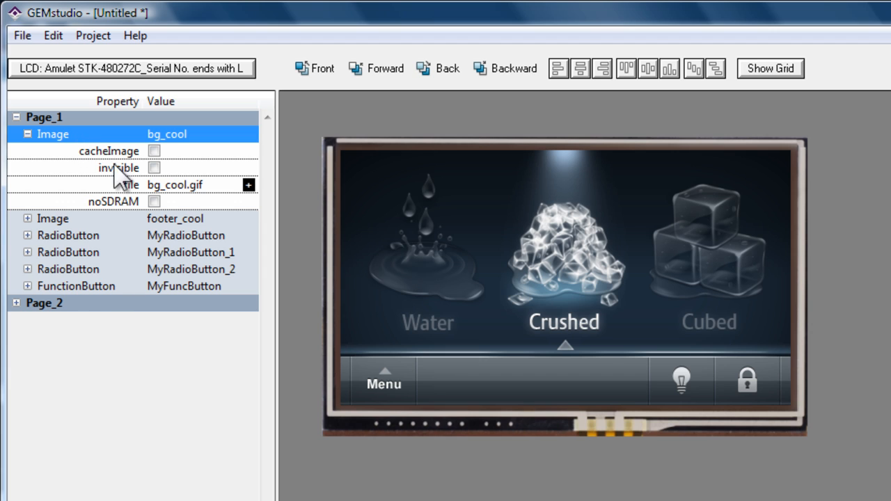
{"action": "left_click", "coordinate": [93, 301]}
{"action": "key", "text": "ctrl+v"}
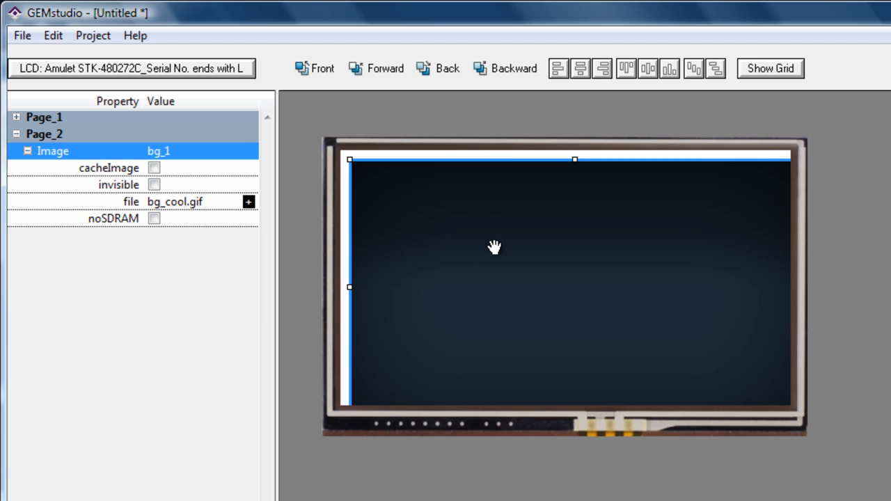
{"action": "right_click", "coordinate": [493, 244]}
{"action": "left_click", "coordinate": [549, 358]}
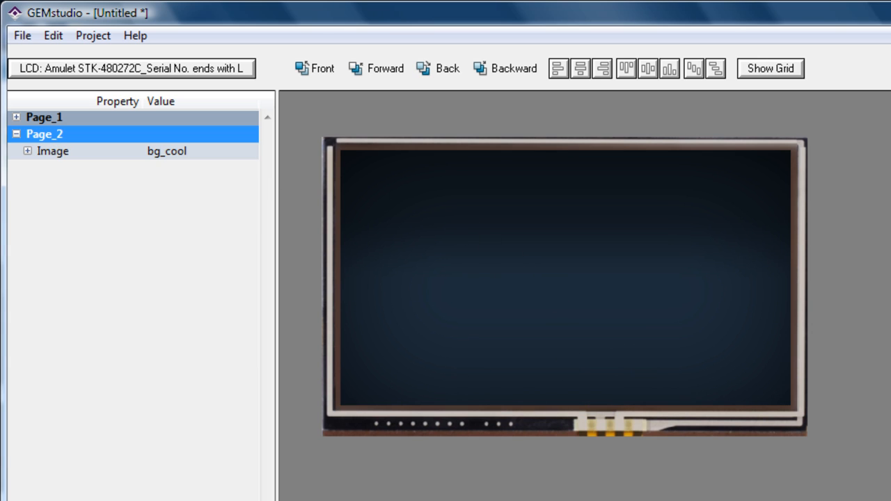
Copy the footer_cool image from Page_1 to Page_2 and nudge it in grid steps flush into the page's bottom-left corner
{"action": "left_click", "coordinate": [92, 118]}
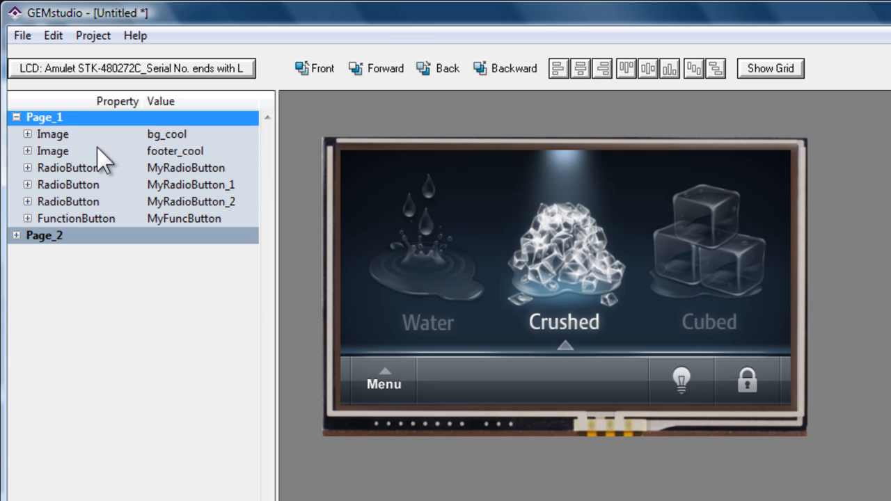
{"action": "left_click", "coordinate": [97, 149]}
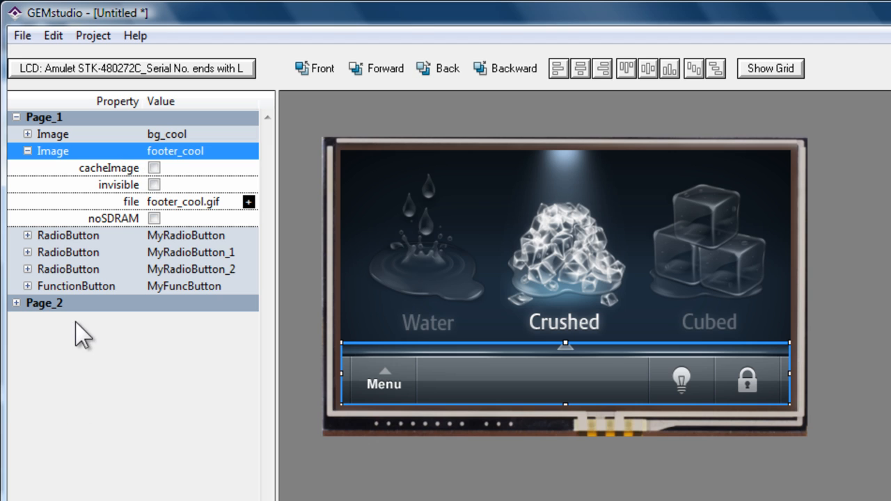
{"action": "left_click", "coordinate": [89, 303]}
{"action": "key", "text": "ctrl+v"}
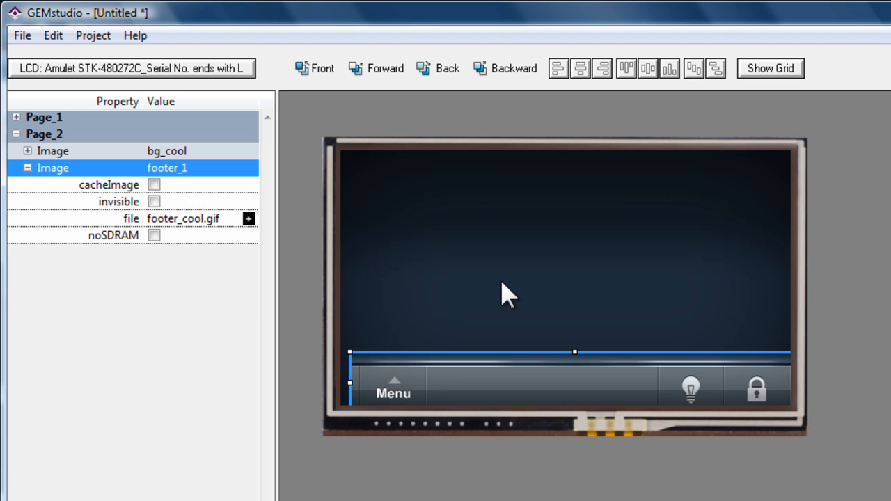
{"action": "key", "text": "alt+Up"}
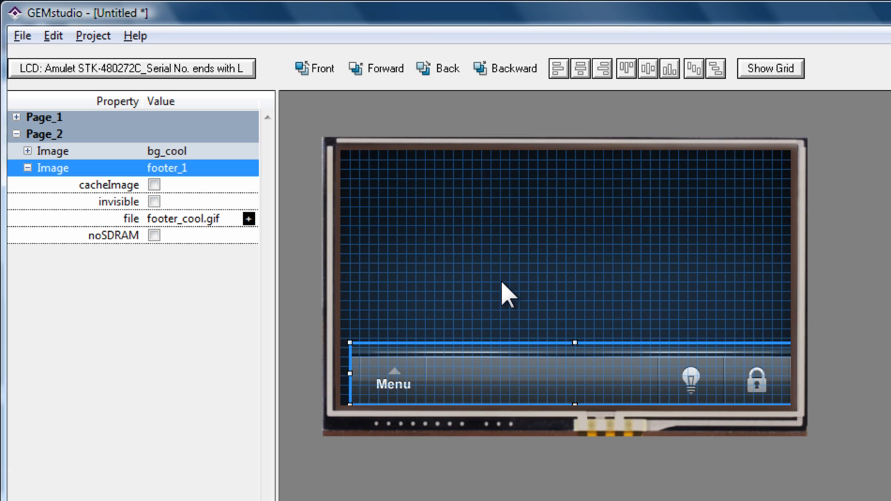
{"action": "key", "text": "alt+Left"}
{"action": "key", "text": "alt+Right"}
{"action": "key", "text": "alt+Left"}
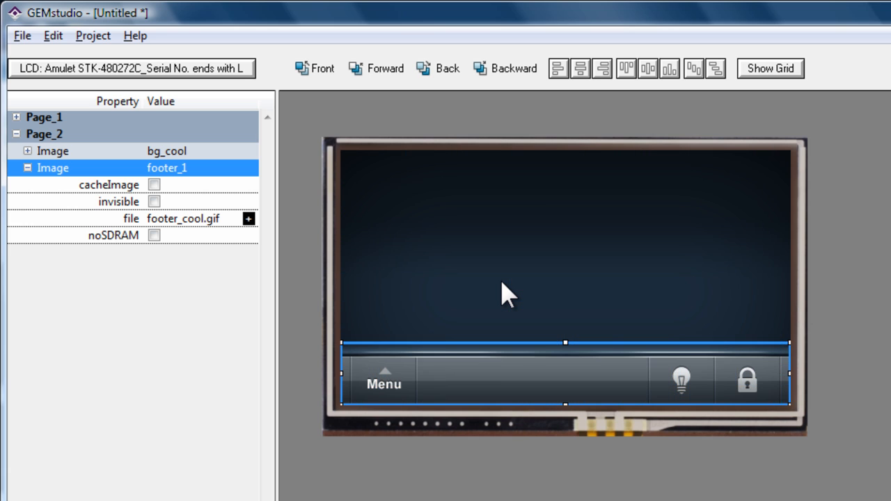
Nudge the Page_2 footer around in grid steps, leaving it one cell to the right and four cells above the bottom-left corner
{"action": "key", "text": "alt+Right"}
{"action": "key", "text": "alt+Up"}
{"action": "key", "text": "alt+Up"}
{"action": "key", "text": "alt+Up"}
{"action": "key", "text": "alt+Up"}
{"action": "key", "text": "alt+Up"}
{"action": "key", "text": "alt+Down"}
{"action": "key", "text": "alt+Down"}
{"action": "key", "text": "alt+Down"}
{"action": "key", "text": "alt+Down"}
{"action": "key", "text": "alt+Down"}
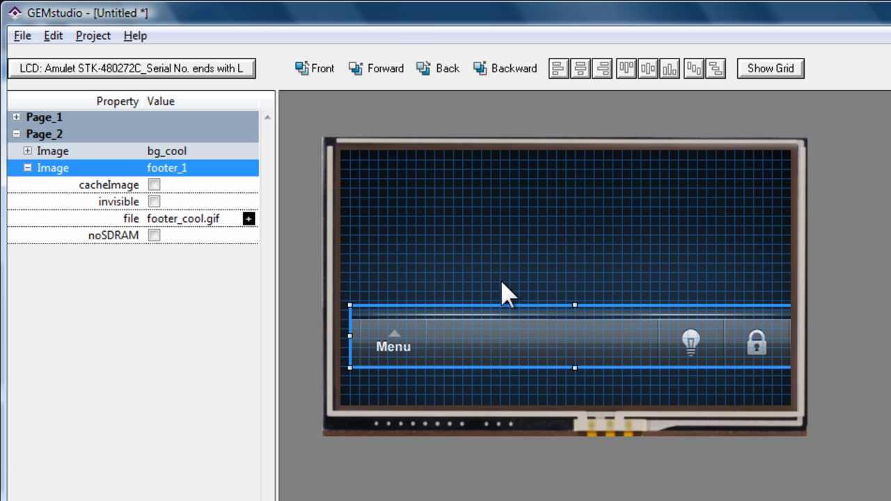
{"action": "key", "text": "alt+Left"}
{"action": "key", "text": "alt+Right"}
{"action": "key", "text": "alt+Right"}
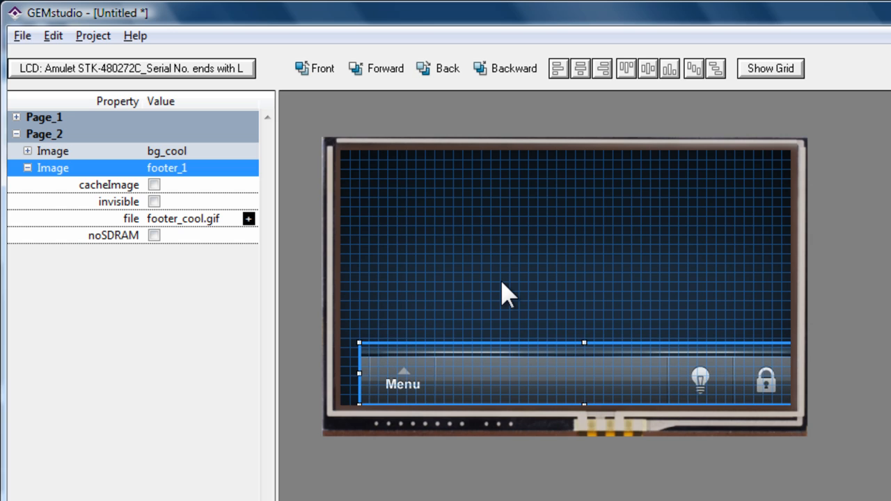
{"action": "key", "text": "alt+Left"}
{"action": "key", "text": "alt+Left"}
{"action": "key", "text": "alt+Right"}
{"action": "key", "text": "alt+Up"}
{"action": "key", "text": "alt+Up"}
{"action": "key", "text": "alt+Down"}
{"action": "key", "text": "alt+Down"}
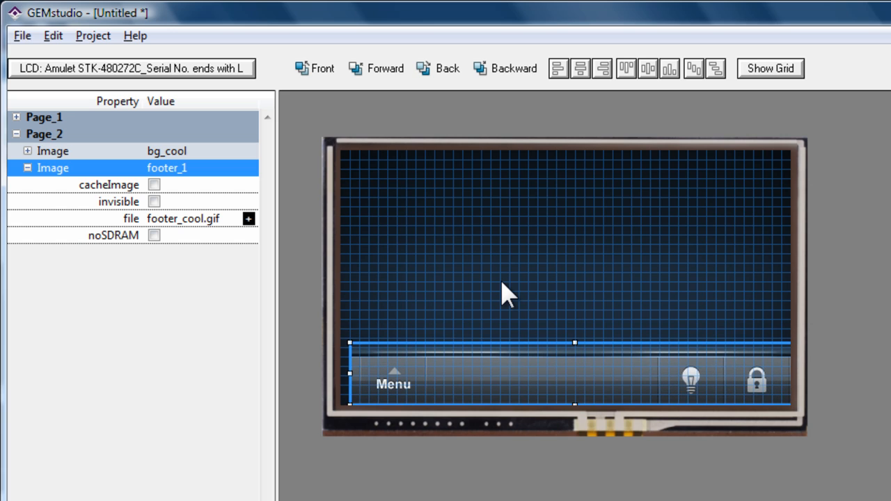
{"action": "key", "text": "alt+Left"}
{"action": "key", "text": "alt+Up"}
{"action": "key", "text": "alt+Up"}
{"action": "key", "text": "alt+Right"}
{"action": "key", "text": "alt+Right"}
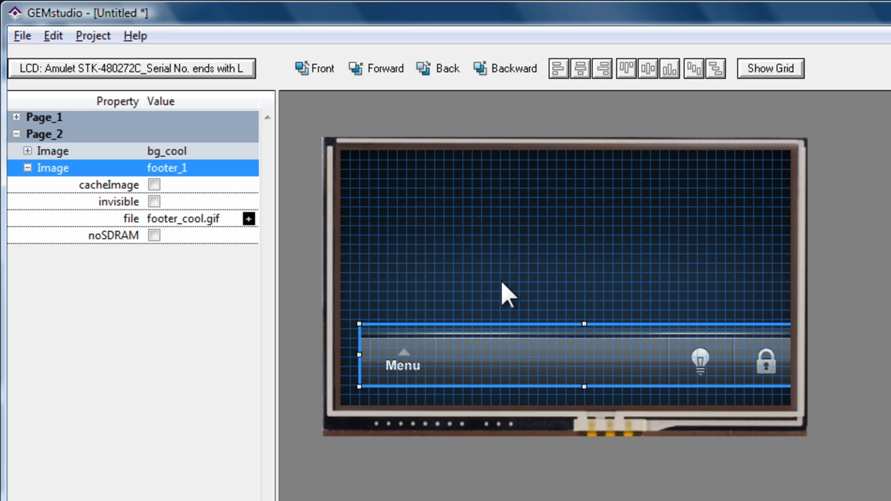
{"action": "key", "text": "alt+Down"}
{"action": "key", "text": "alt+Down"}
{"action": "key", "text": "alt+Down"}
{"action": "key", "text": "alt+Left"}
{"action": "key", "text": "alt+Up"}
{"action": "key", "text": "alt+Up"}
{"action": "key", "text": "alt+Up"}
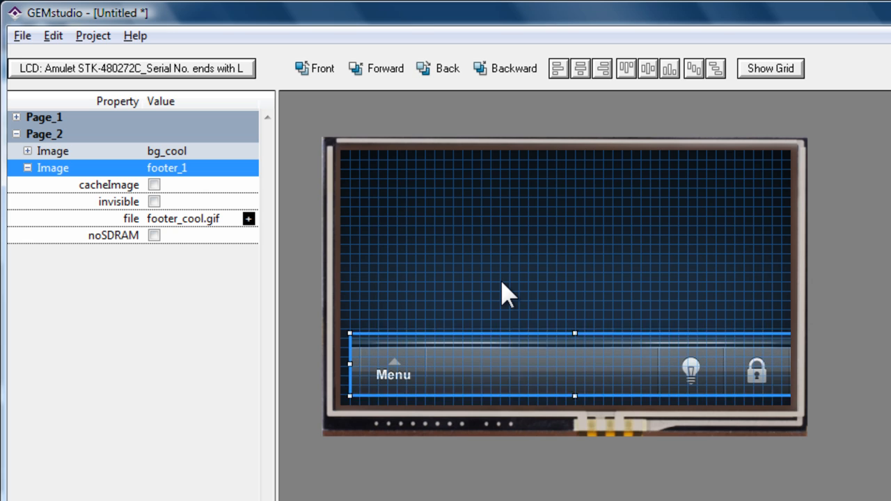
{"action": "key", "text": "alt+Up"}
{"action": "key", "text": "alt+Up"}
Duplicate the Page_2 footer image four times and nudge the last copy one grid cell up and to the left
{"action": "left_click", "coordinate": [489, 267]}
{"action": "left_click", "coordinate": [501, 334]}
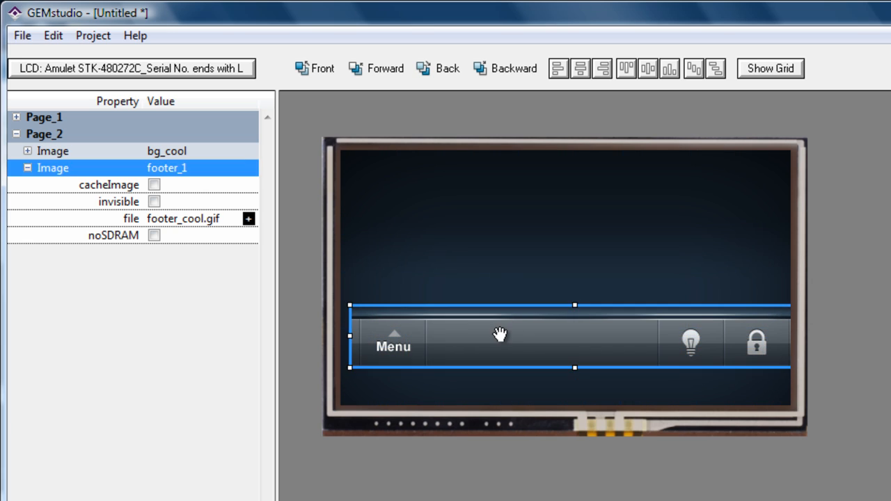
{"action": "key", "text": "ctrl+d"}
{"action": "key", "text": "ctrl+d"}
{"action": "key", "text": "ctrl+d"}
{"action": "key", "text": "ctrl+d"}
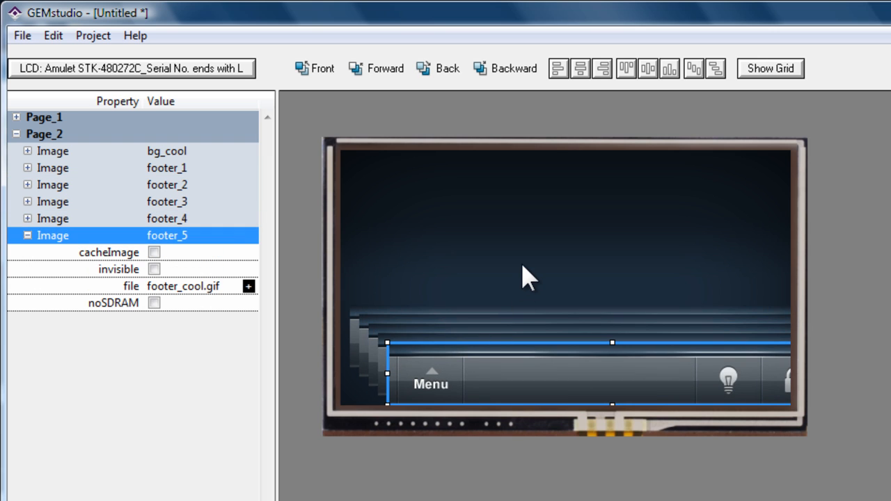
{"action": "key", "text": "alt+Up"}
{"action": "key", "text": "alt+Left"}
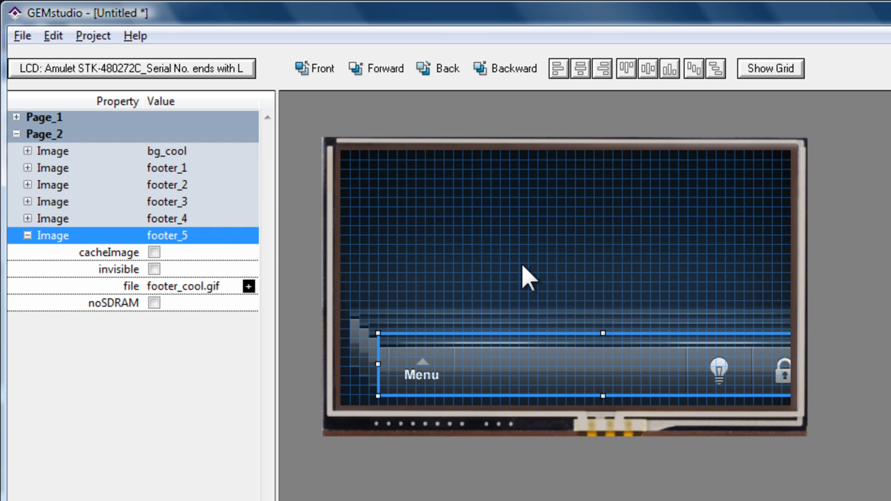
Nudge the topmost duplicated Page_2 footer in grid steps up and to the left, over the original footer
{"action": "key", "text": "alt+Left"}
{"action": "key", "text": "alt+Up"}
{"action": "key", "text": "alt+Up"}
{"action": "key", "text": "alt+Left"}
{"action": "key", "text": "alt+Left"}
{"action": "key", "text": "alt+Left"}
{"action": "key", "text": "alt+Up"}
{"action": "key", "text": "alt+Right"}
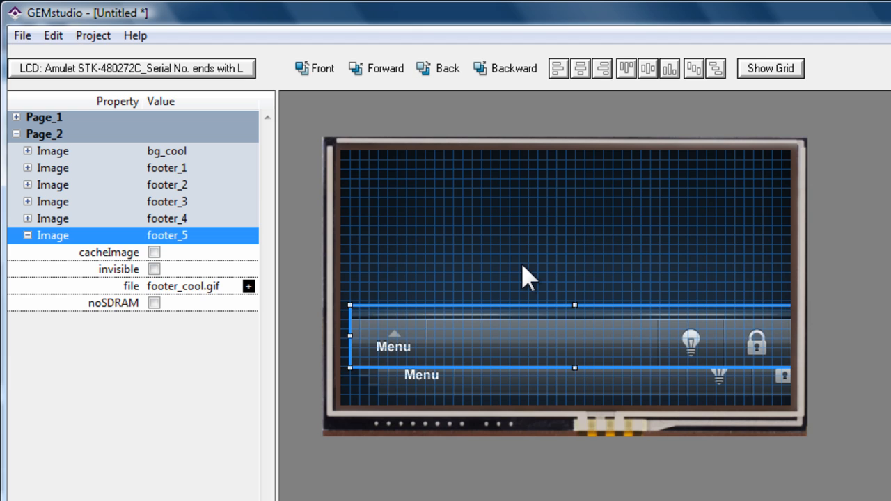
Undo the footer nudges and the four footer duplications, leaving only the original footer image on Page_2
{"action": "key", "text": "ctrl+z"}
{"action": "key", "text": "ctrl+z"}
{"action": "key", "text": "ctrl+z"}
{"action": "key", "text": "ctrl+z"}
{"action": "key", "text": "ctrl+z"}
{"action": "key", "text": "ctrl+z"}
{"action": "key", "text": "ctrl+z"}
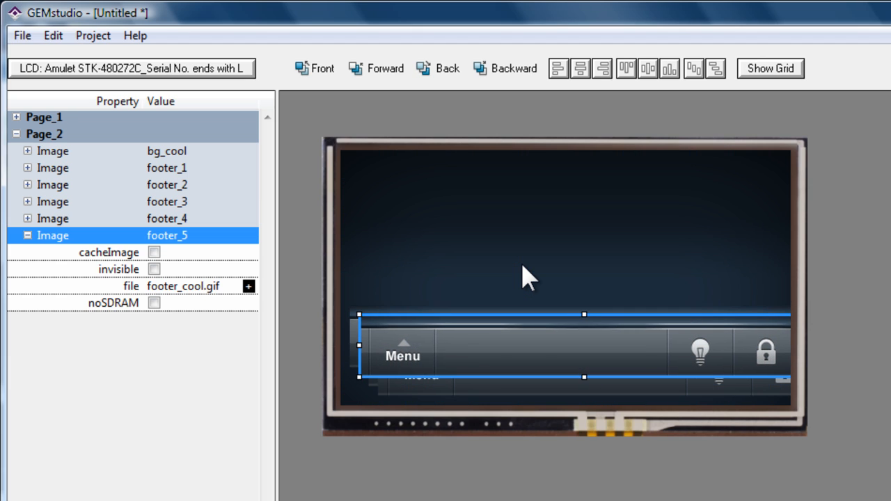
{"action": "key", "text": "ctrl+z"}
{"action": "key", "text": "ctrl+z"}
{"action": "key", "text": "ctrl+z"}
{"action": "key", "text": "ctrl+z"}
{"action": "key", "text": "ctrl+z"}
{"action": "key", "text": "ctrl+z"}
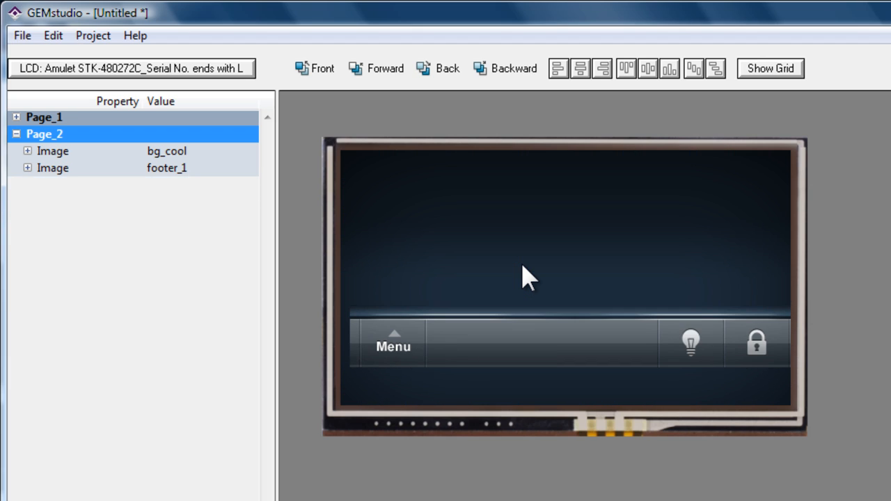
Nudge the Page_2 footer down and left in grid steps until it sits flush in the bottom-left corner
{"action": "left_click", "coordinate": [472, 308]}
{"action": "key", "text": "Down"}
{"action": "key", "text": "Down"}
{"action": "key", "text": "Down"}
{"action": "key", "text": "Down"}
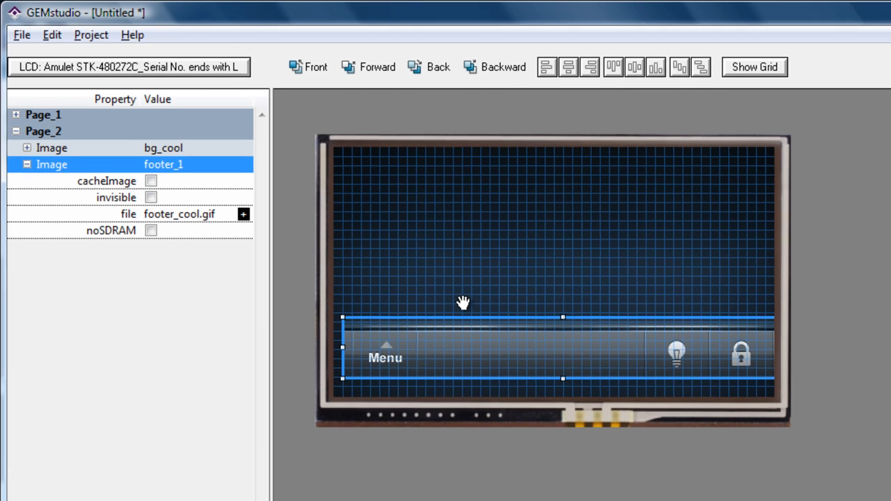
{"action": "key", "text": "Left"}
{"action": "left_click", "coordinate": [469, 292]}
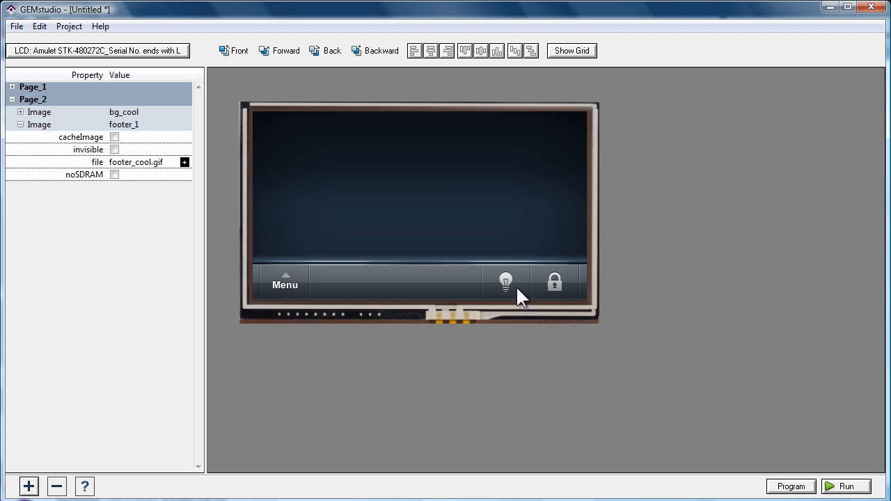
Insert the img_locked.png image in the middle of Page_2
{"action": "left_click", "coordinate": [29, 487]}
{"action": "left_click", "coordinate": [62, 469]}
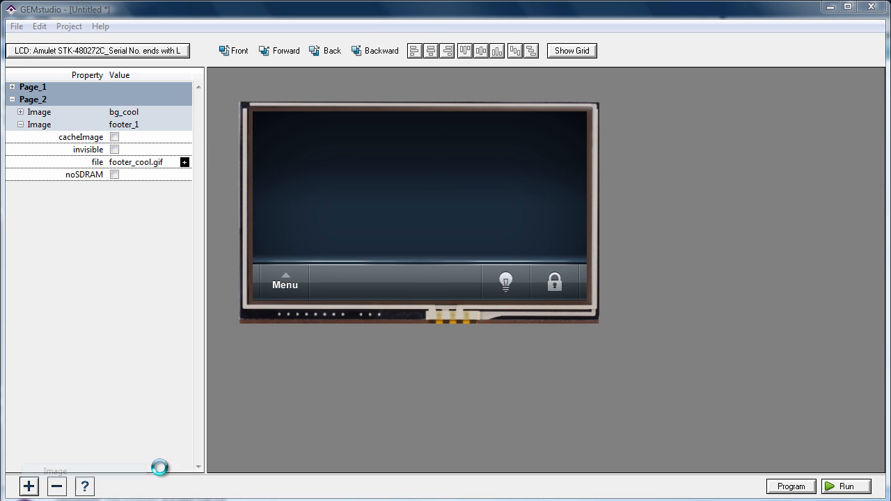
{"action": "double_click", "coordinate": [202, 282]}
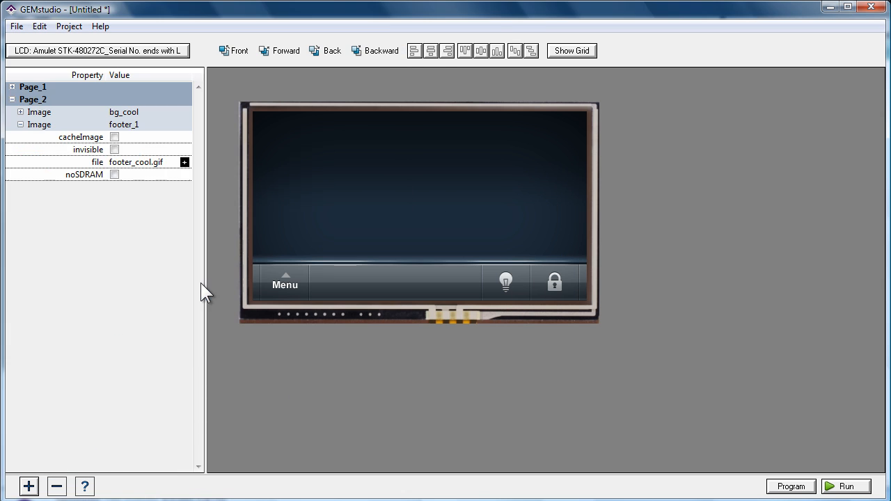
{"action": "left_click", "coordinate": [416, 203]}
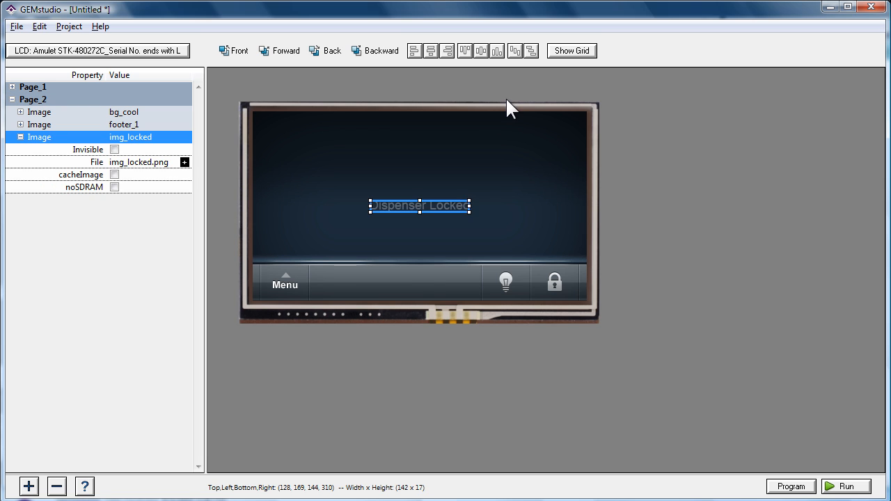
Nudge the Dispenser Locked image straight up in grid steps until its top is at 48, and deselect it
{"action": "key", "text": "Up"}
{"action": "key", "text": "Up"}
{"action": "key", "text": "Up"}
{"action": "key", "text": "Up"}
{"action": "key", "text": "Up"}
{"action": "key", "text": "Up"}
{"action": "key", "text": "Up"}
{"action": "key", "text": "Up"}
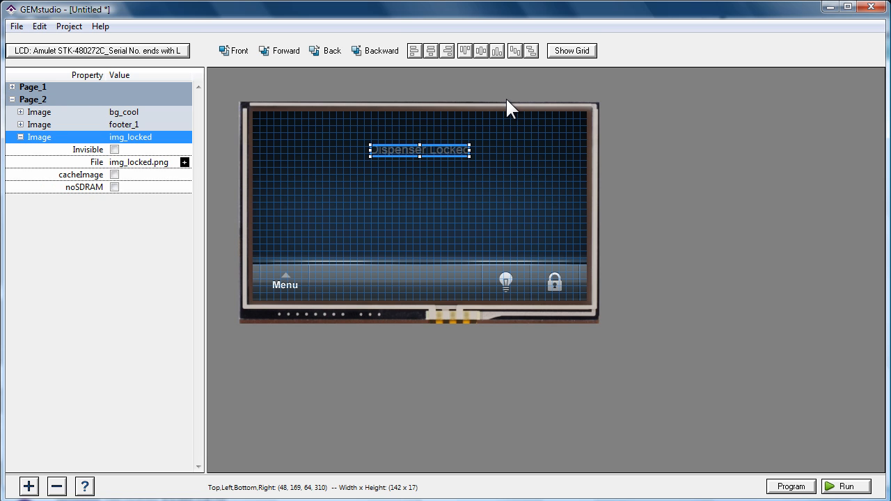
{"action": "left_click", "coordinate": [507, 100]}
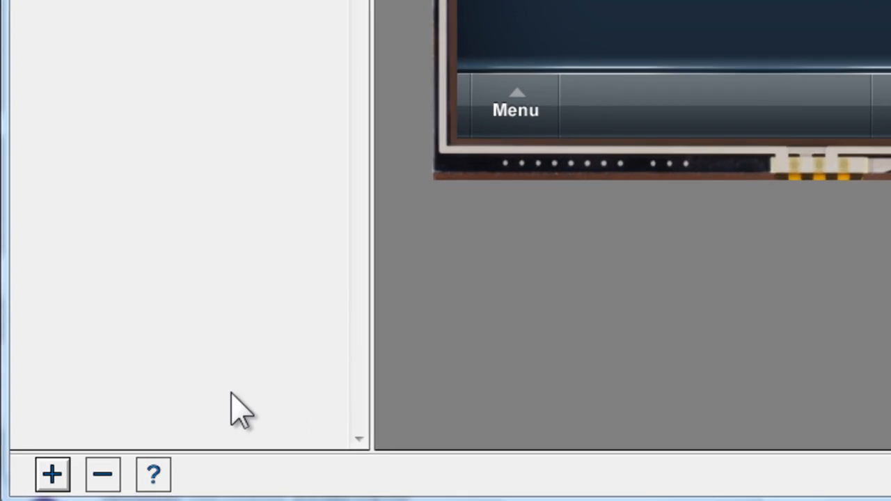
Insert the UnlockSlider custom control on Page_2, between the Dispenser Locked image and the footer
{"action": "left_click", "coordinate": [52, 474]}
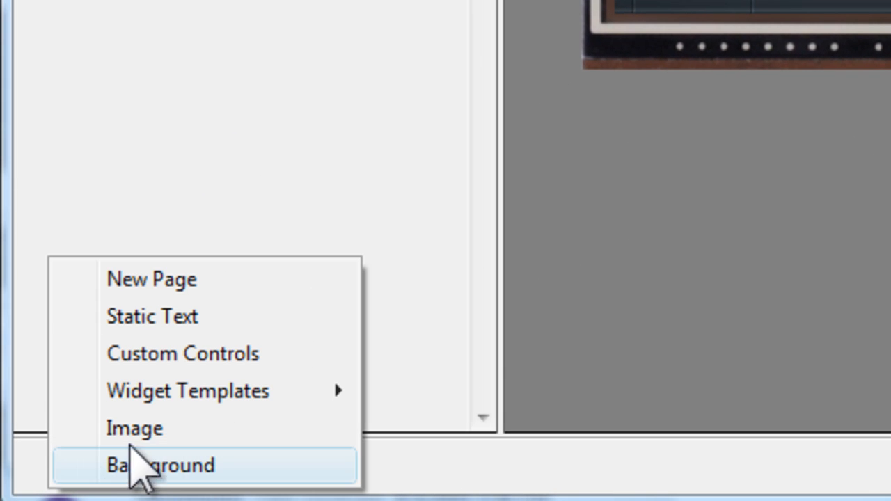
{"action": "mouse_move", "coordinate": [167, 428]}
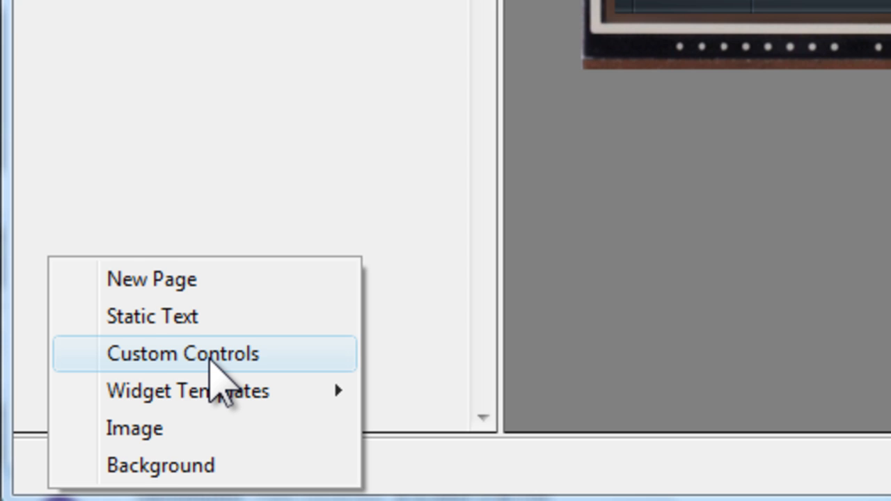
{"action": "left_click", "coordinate": [134, 428]}
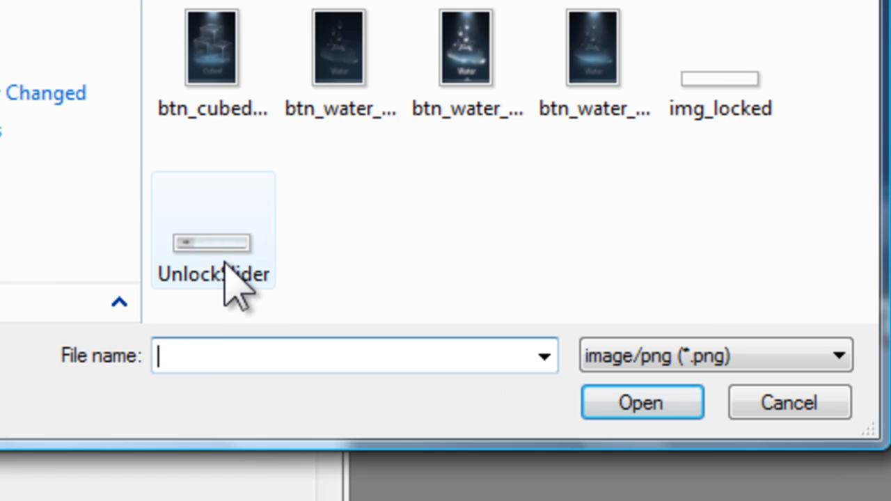
{"action": "left_click", "coordinate": [225, 265]}
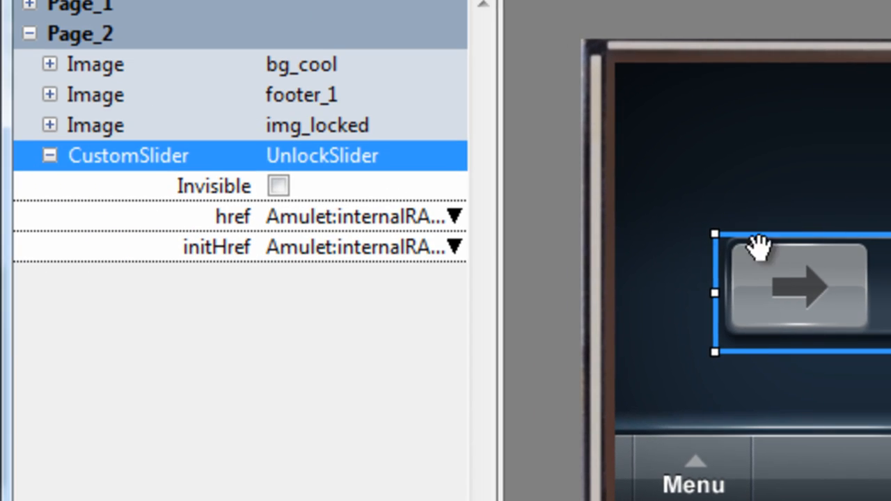
Examine the custom slider's name and its href and initHref properties
{"action": "left_click", "coordinate": [348, 155]}
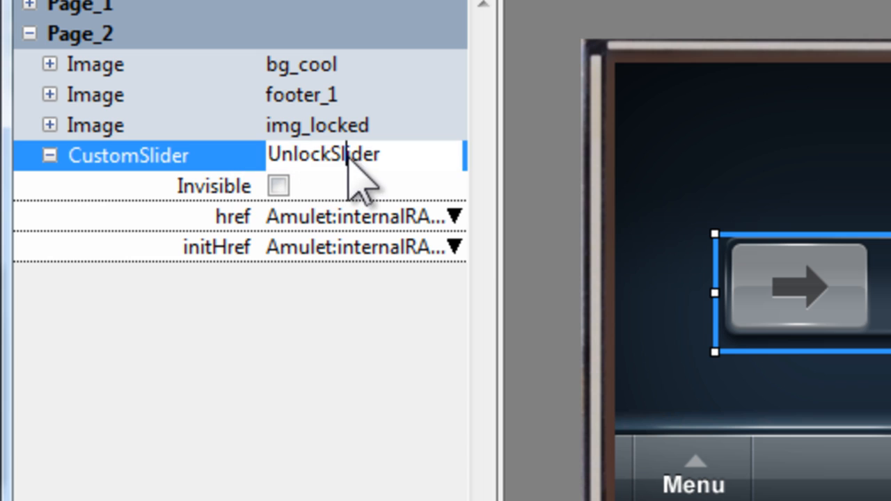
{"action": "left_click", "coordinate": [388, 155]}
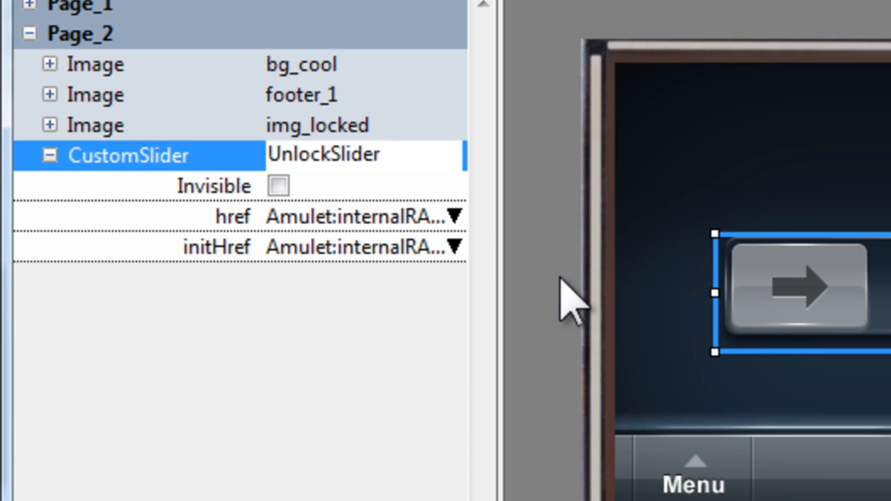
{"action": "left_click", "coordinate": [174, 224]}
{"action": "left_click", "coordinate": [175, 250]}
{"action": "left_click", "coordinate": [175, 217]}
{"action": "left_click", "coordinate": [177, 247]}
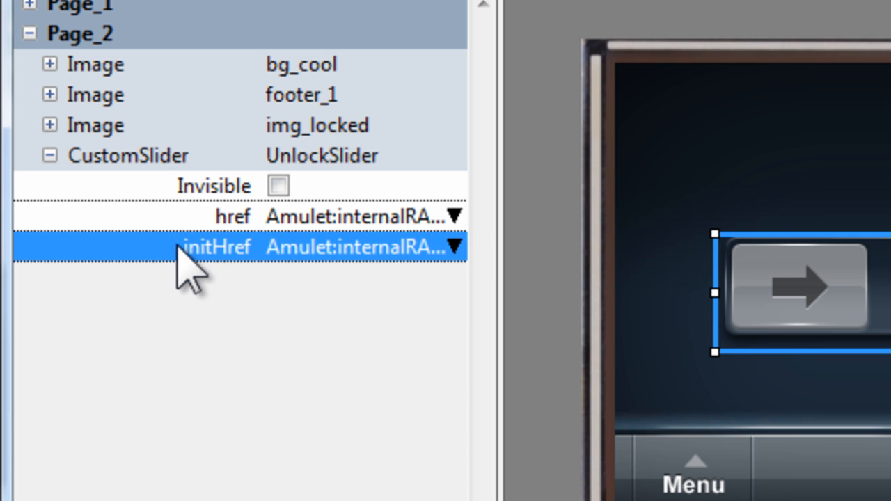
{"action": "left_click", "coordinate": [175, 221]}
{"action": "left_click", "coordinate": [172, 251]}
{"action": "left_click", "coordinate": [177, 221]}
{"action": "left_click", "coordinate": [179, 249]}
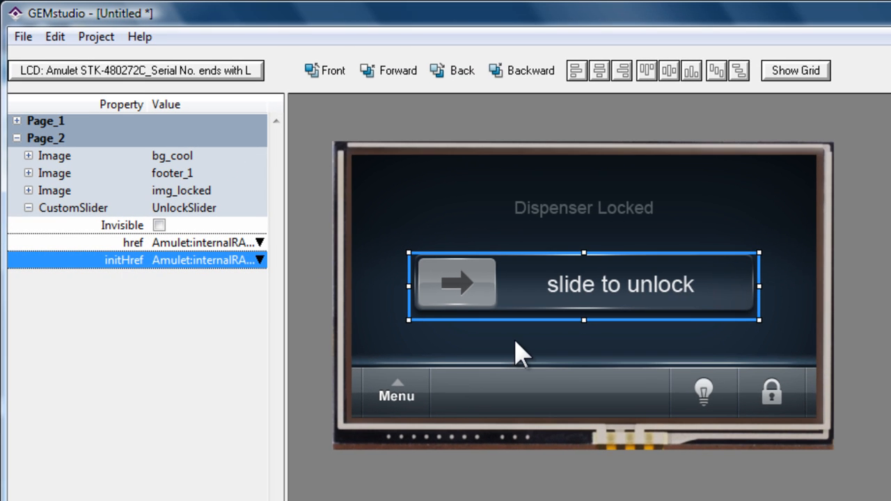
{"action": "left_click", "coordinate": [560, 355]}
{"action": "left_click", "coordinate": [563, 295]}
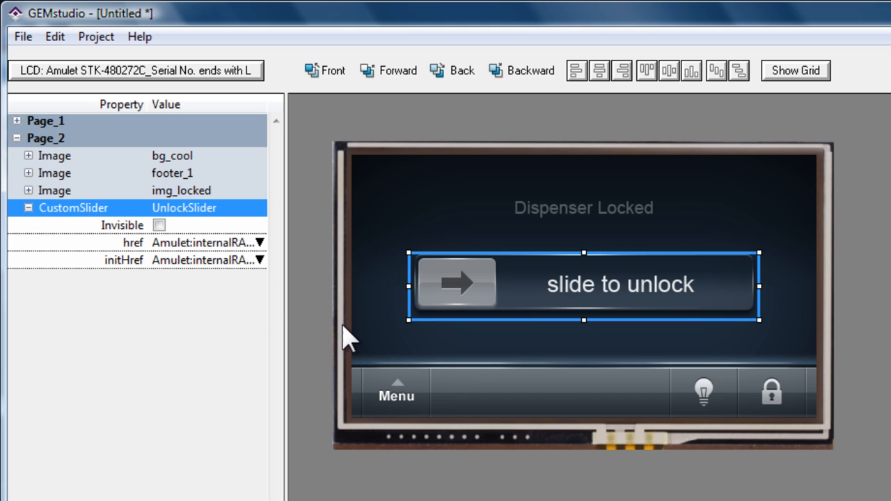
{"action": "left_click", "coordinate": [500, 337]}
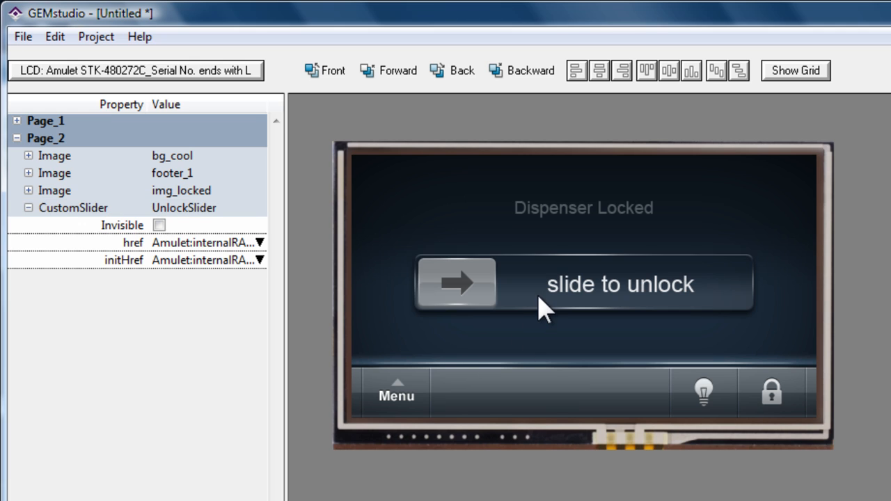
{"action": "left_click", "coordinate": [562, 273]}
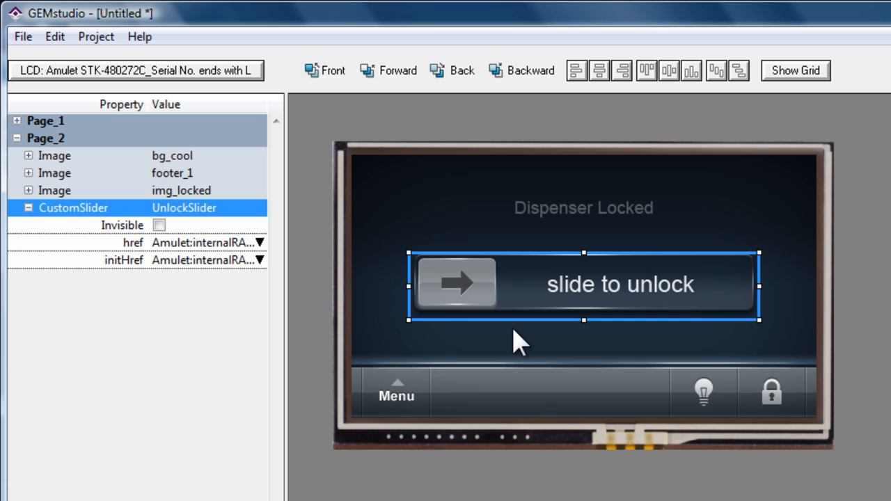
Open the help for the custom slider's href property and read how href and hrefEvent work
{"action": "left_click", "coordinate": [134, 242]}
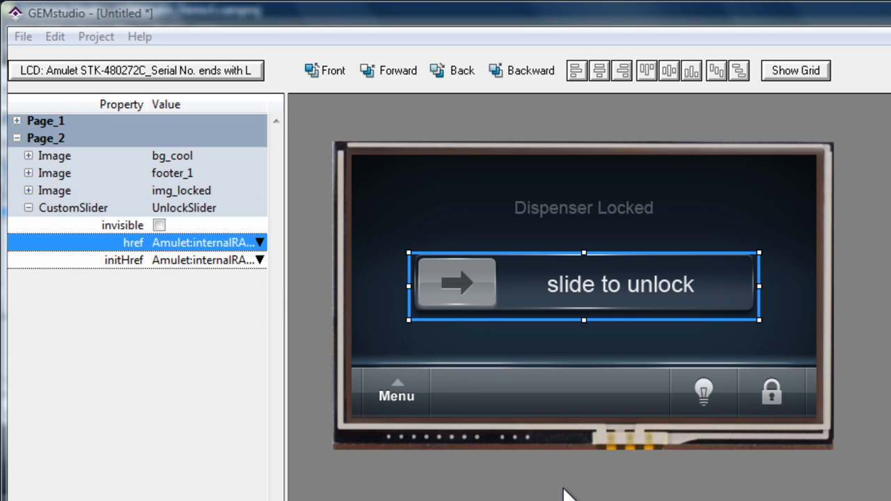
{"action": "right_click", "coordinate": [94, 245]}
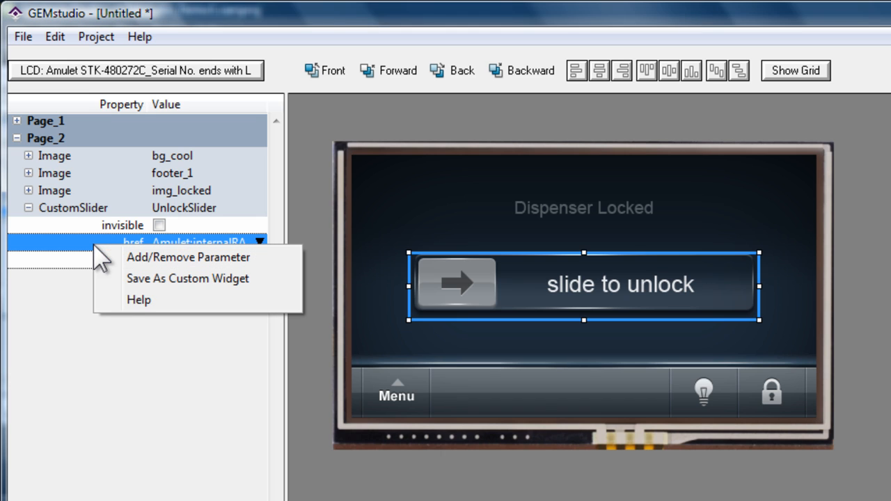
{"action": "left_click", "coordinate": [74, 250]}
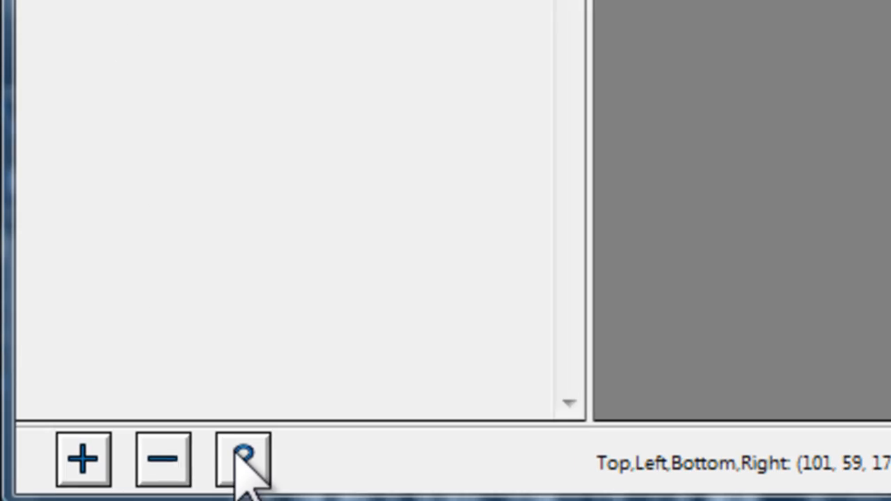
{"action": "left_click", "coordinate": [242, 460]}
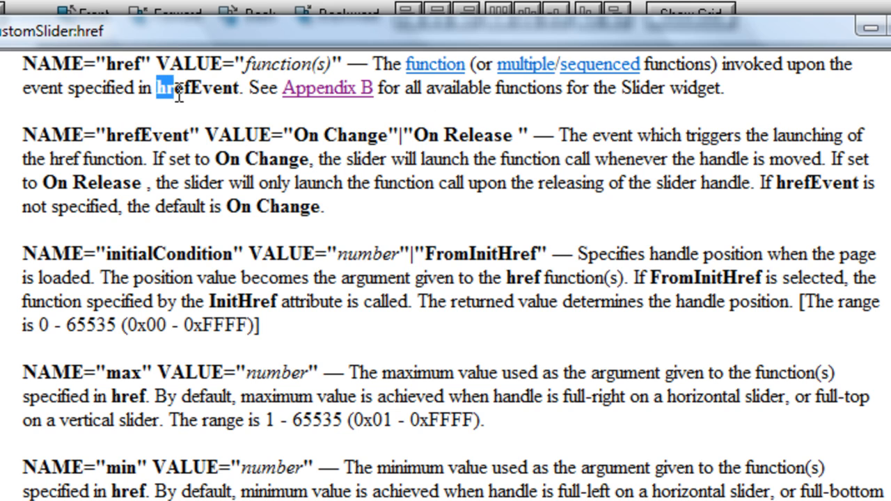
{"action": "left_click_drag", "start_coordinate": [179, 94], "coordinate": [233, 91]}
{"action": "left_click", "coordinate": [182, 137]}
{"action": "left_click", "coordinate": [890, 27]}
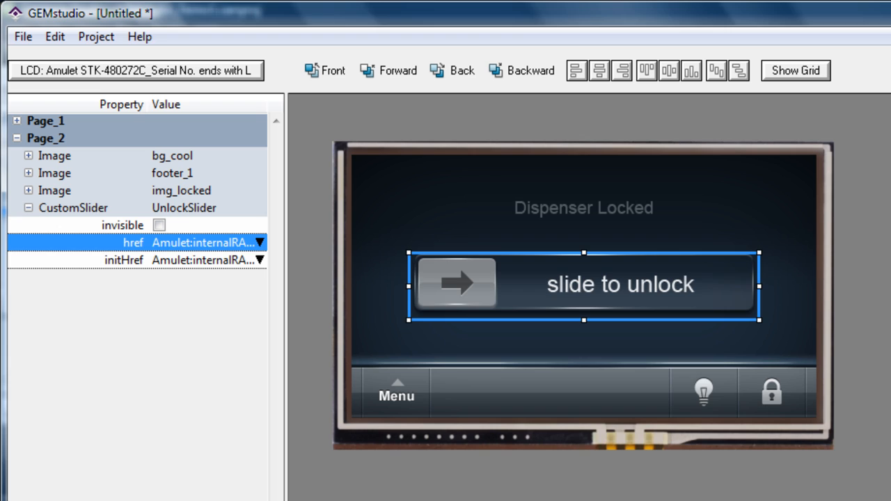
Review the setValue and LockToggle forceUpdate calls in the slider's href method list, and close it without changes
{"action": "left_click", "coordinate": [175, 242]}
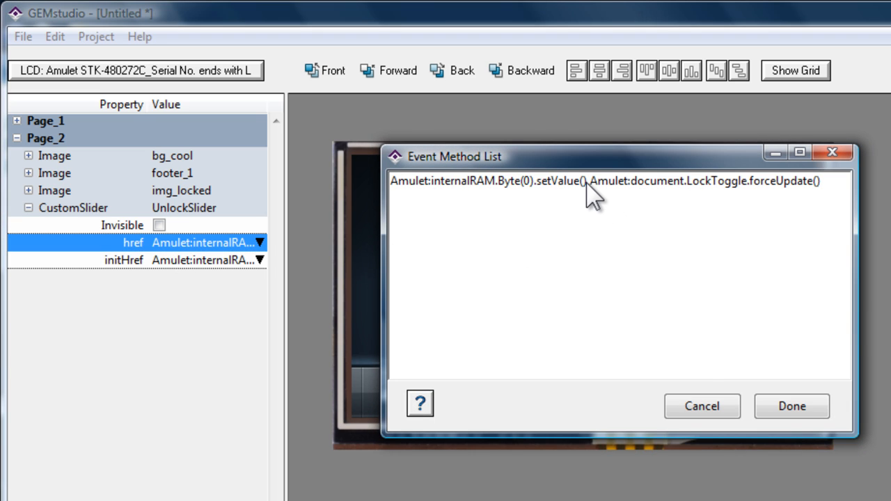
{"action": "left_click_drag", "start_coordinate": [587, 184], "coordinate": [571, 185]}
{"action": "left_click", "coordinate": [560, 183]}
{"action": "left_click_drag", "start_coordinate": [688, 184], "coordinate": [825, 185]}
{"action": "left_click", "coordinate": [830, 199]}
{"action": "left_click", "coordinate": [724, 409]}
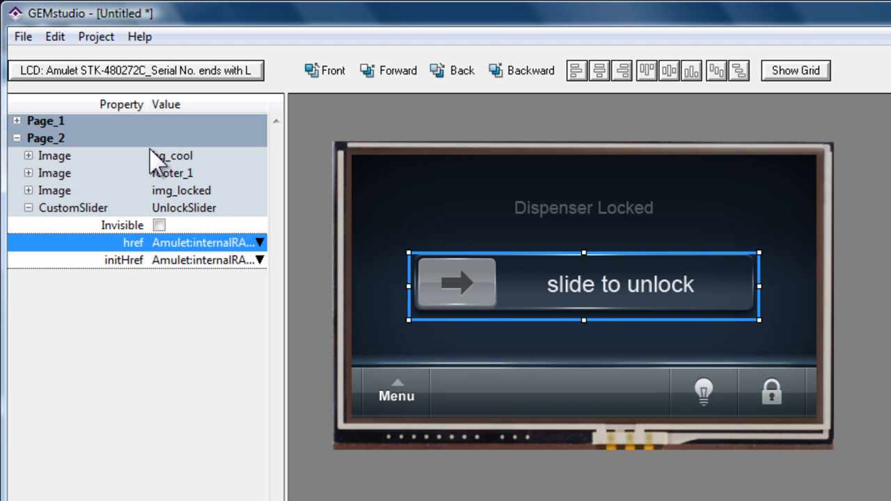
Copy all the code from the functions file in Notepad, including LockToggle and LockTimer, into Page_2's page functions and accept it
{"action": "left_click", "coordinate": [184, 152]}
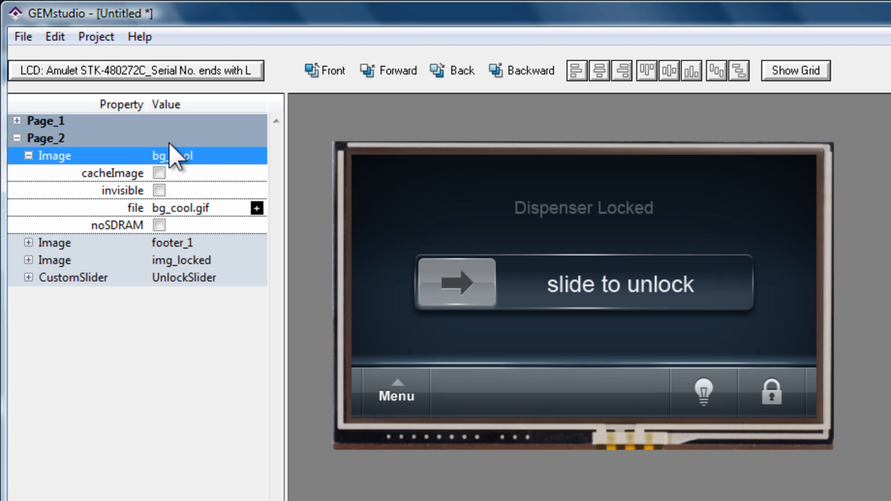
{"action": "right_click", "coordinate": [161, 143]}
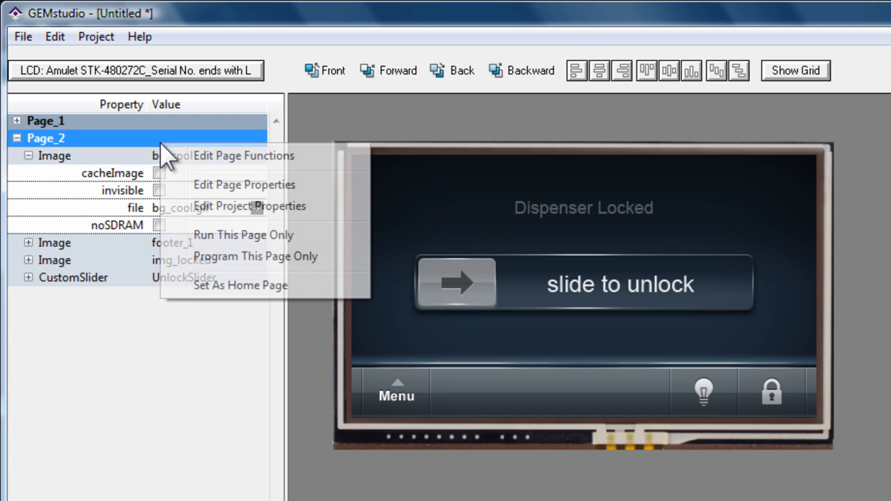
{"action": "left_click", "coordinate": [199, 167]}
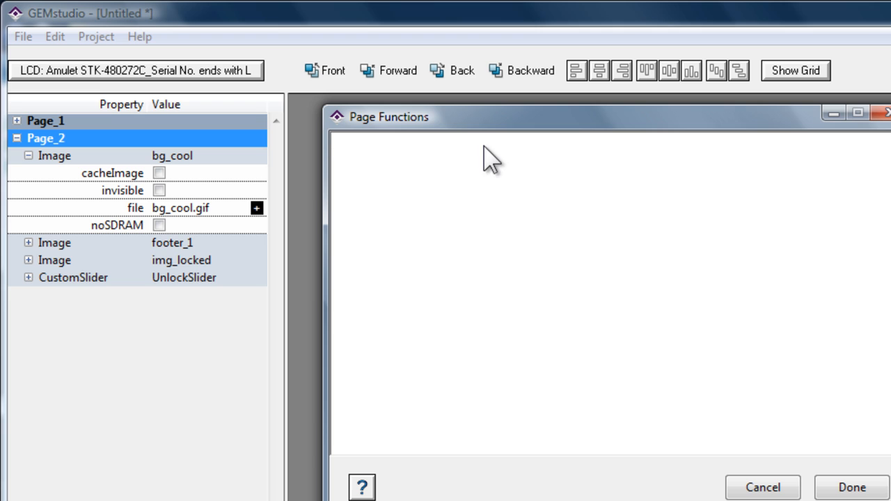
{"action": "left_click", "coordinate": [714, 500]}
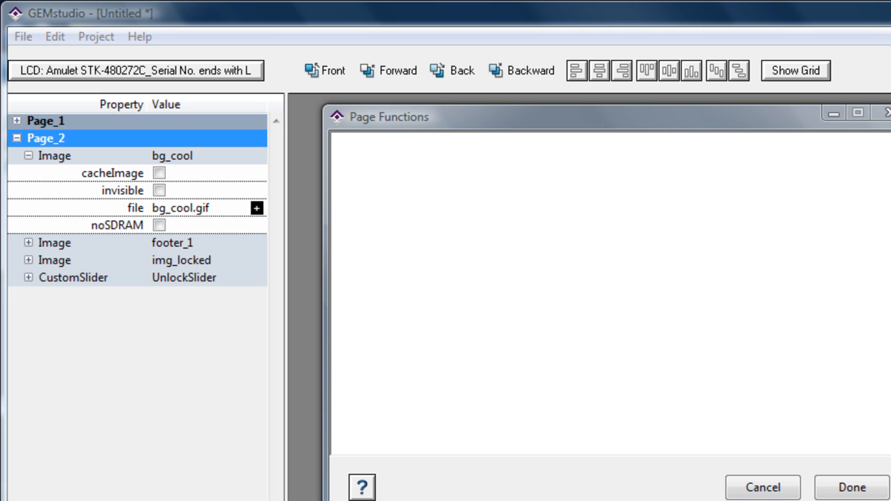
{"action": "left_click_drag", "start_coordinate": [327, 500], "coordinate": [182, 364]}
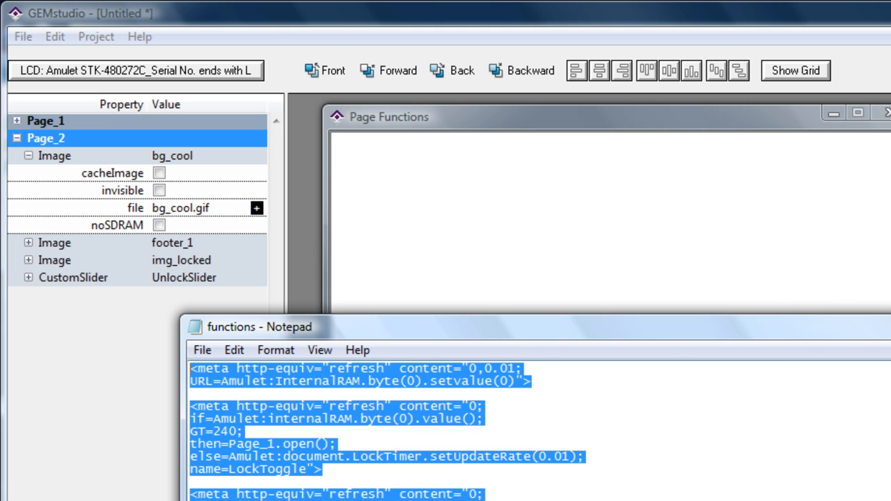
{"action": "left_click", "coordinate": [890, 320]}
{"action": "type", "text": "<meta http-equiv=\"refresh\" content=\"0,0.01; URL=Amulet:InternalRAM.byte(0).setValue(0)\">  <meta http-equiv=\"refresh\" content=\"0; if=Amulet:InternalRAM.byte(0).value(); GT=240; then=Page_1.open(); else=Amulet:document.LockTimer.setUpdateRate(0.01); name=LockToggle\">  <meta http-equiv=\"refresh\" content=\"0; if=Amulet:InternalRAM.byte(0).value(); GT=5; then=Amulet:InternalRAM.byte(0).sub(5),Amulet:document.UnlockSlider.forceUpdate(); else=Amulet:InternalRAM.byte(0).setValue(0),Amulet:document.UnlockSlider.forceUpdate(),Amulet:document.LockTimer.setUpdateRate(0); name=LockTimer\">"}
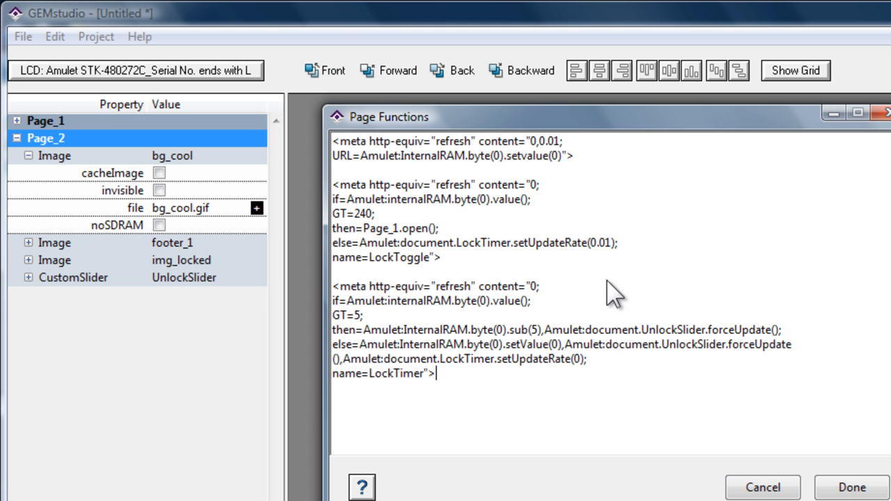
{"action": "left_click", "coordinate": [835, 487]}
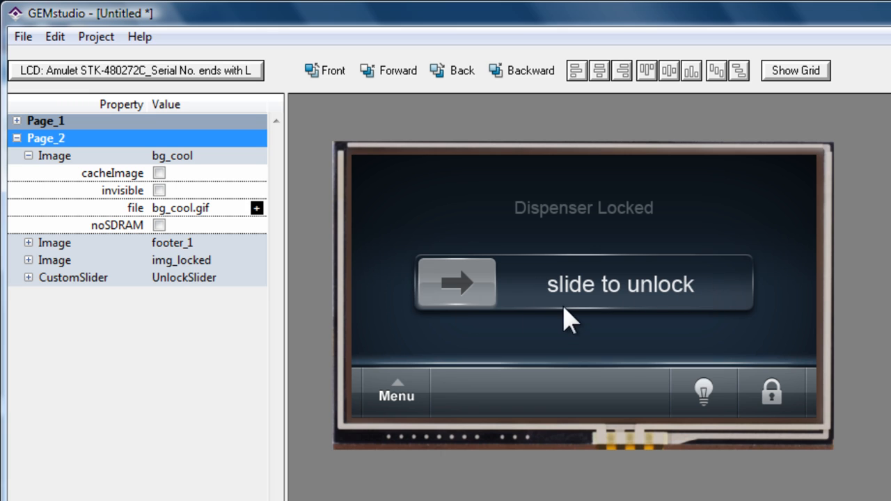
Run only Page_2 in the player, test the unlock slider partway and fully across, and close the player
{"action": "right_click", "coordinate": [144, 144]}
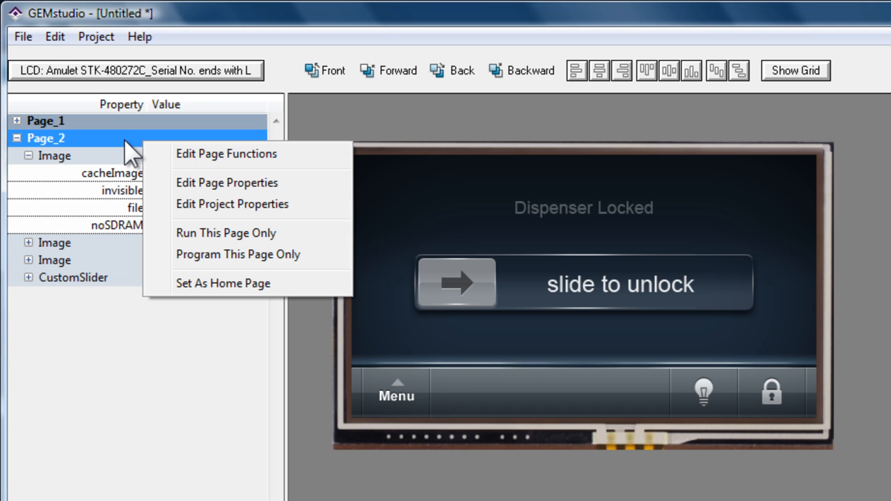
{"action": "left_click", "coordinate": [226, 234]}
{"action": "left_click_drag", "start_coordinate": [153, 194], "coordinate": [363, 183]}
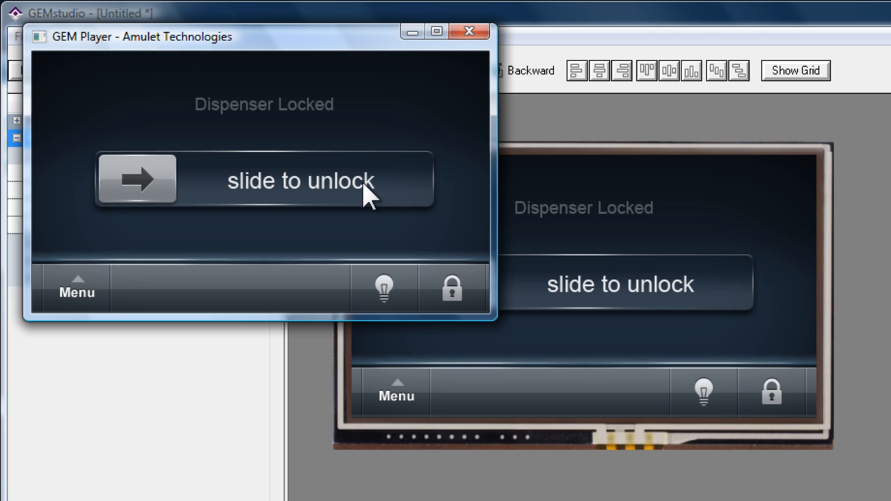
{"action": "left_click_drag", "start_coordinate": [174, 181], "coordinate": [433, 193]}
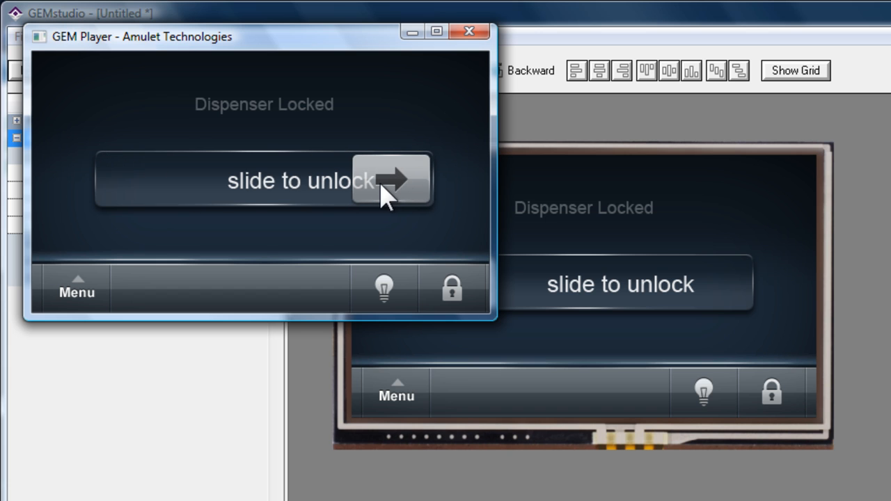
{"action": "left_click", "coordinate": [469, 32]}
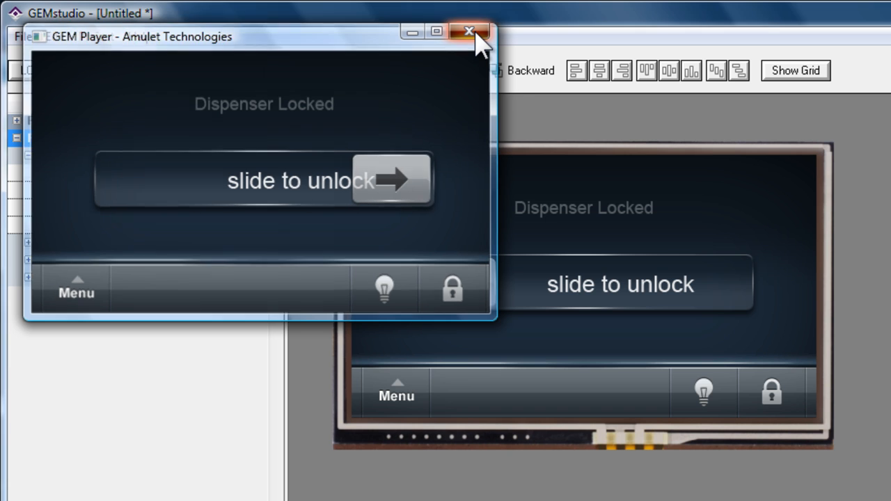
Set the href of the lock function button on Page_1 to Page_2.open()
{"action": "left_click", "coordinate": [71, 122]}
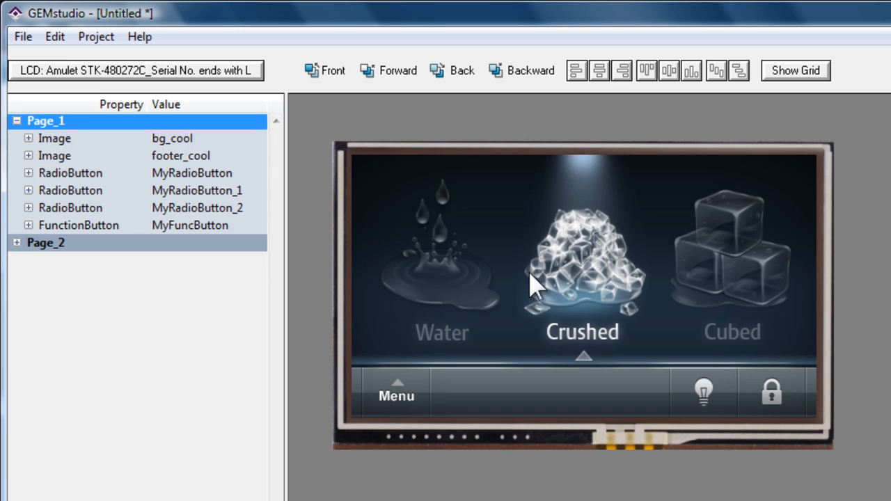
{"action": "left_click", "coordinate": [767, 389]}
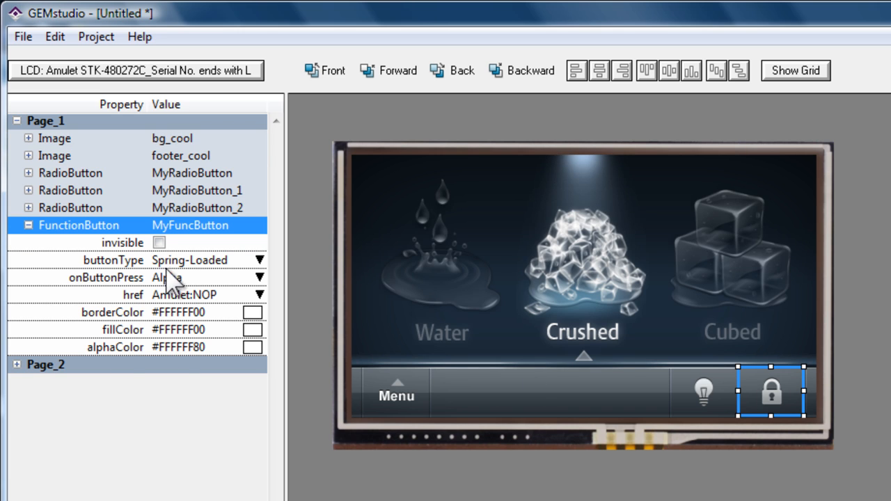
{"action": "left_click", "coordinate": [139, 296]}
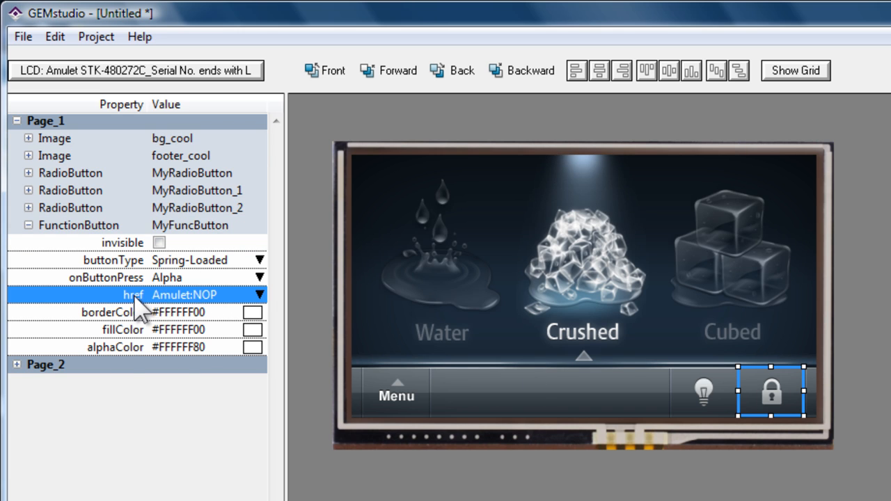
{"action": "left_click", "coordinate": [192, 295]}
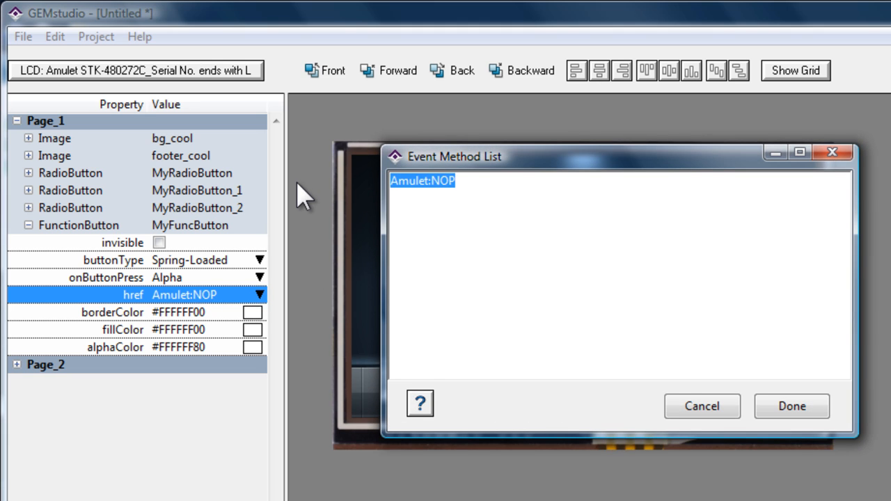
{"action": "key", "text": "ctrl+space"}
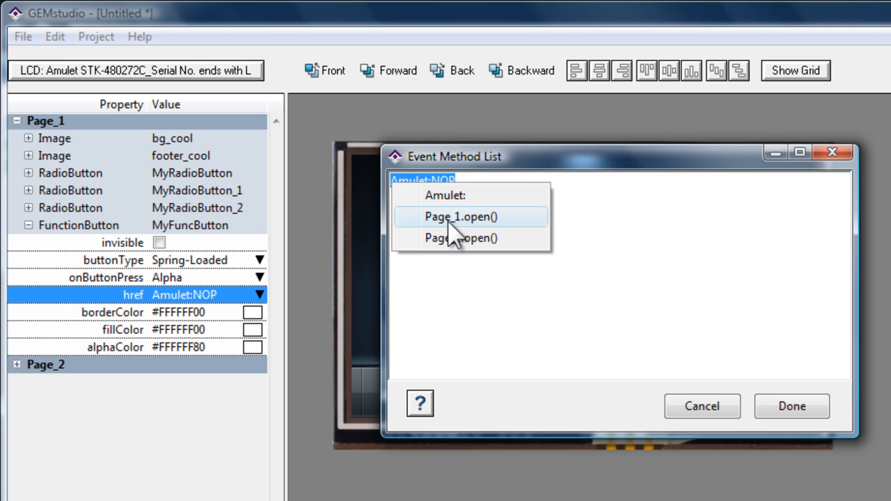
{"action": "left_click", "coordinate": [453, 248]}
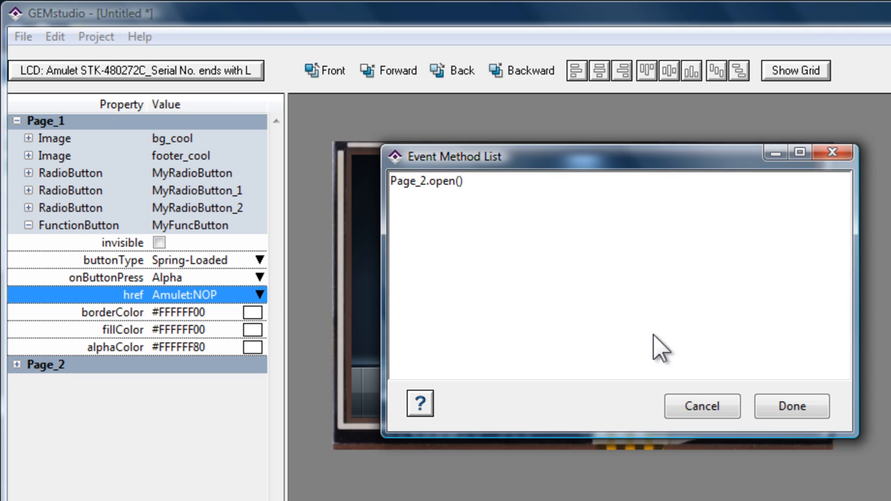
{"action": "left_click", "coordinate": [791, 410]}
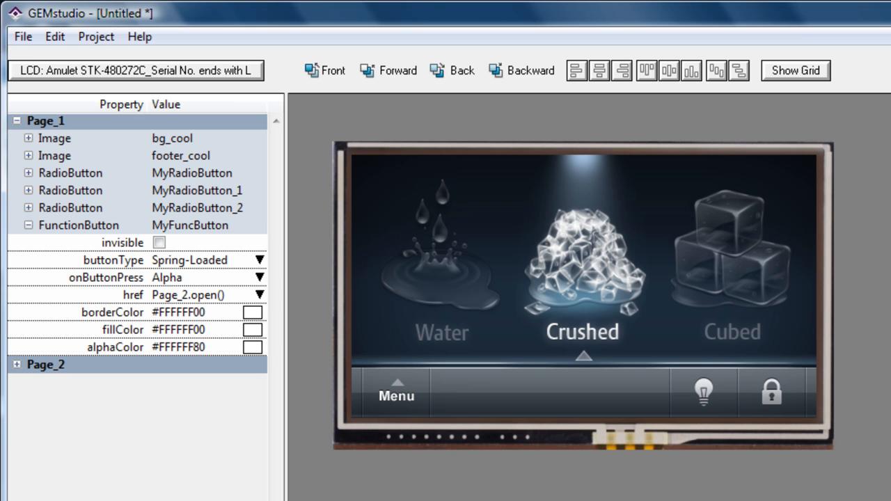
Run the whole project and test switching between the Water, Crushed and Cubed options on the first page
{"action": "key", "text": "F5"}
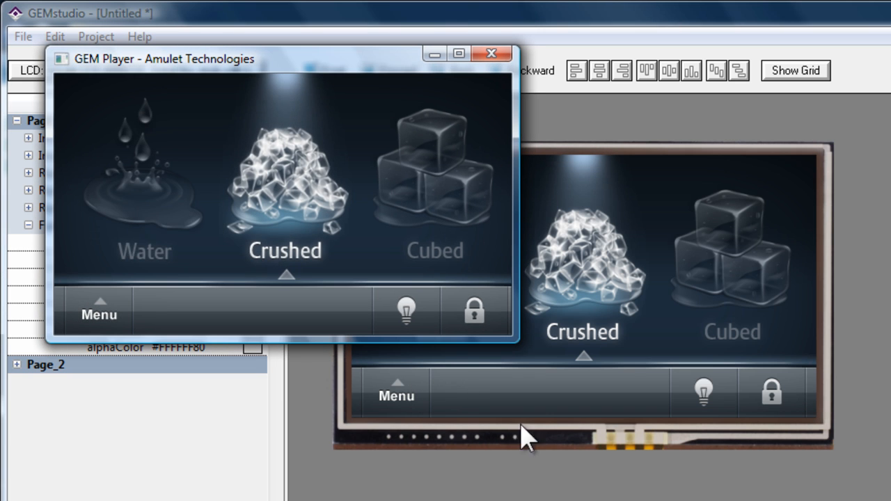
{"action": "left_click", "coordinate": [150, 194]}
{"action": "left_click", "coordinate": [307, 198]}
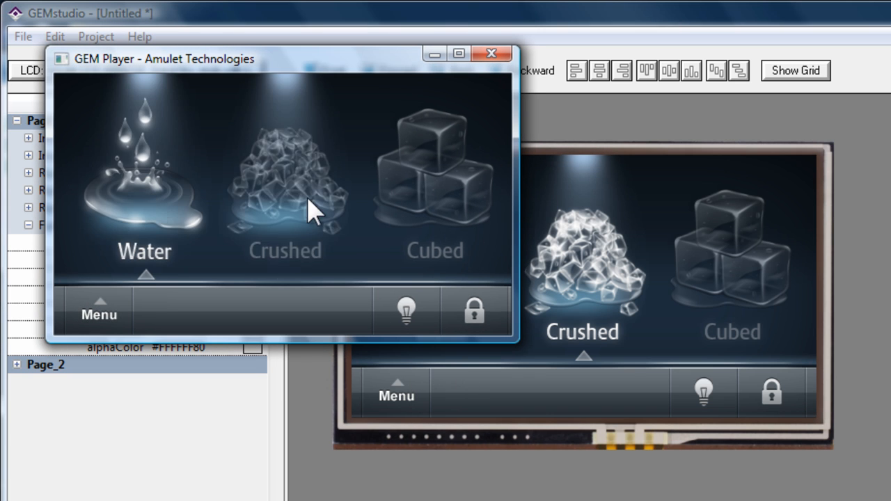
{"action": "left_click", "coordinate": [433, 197]}
{"action": "left_click", "coordinate": [302, 194]}
{"action": "left_click", "coordinate": [154, 197]}
{"action": "left_click", "coordinate": [292, 211]}
Lock the dispenser in the player, test a partial slide, and slide fully across to unlock it
{"action": "left_click", "coordinate": [480, 307]}
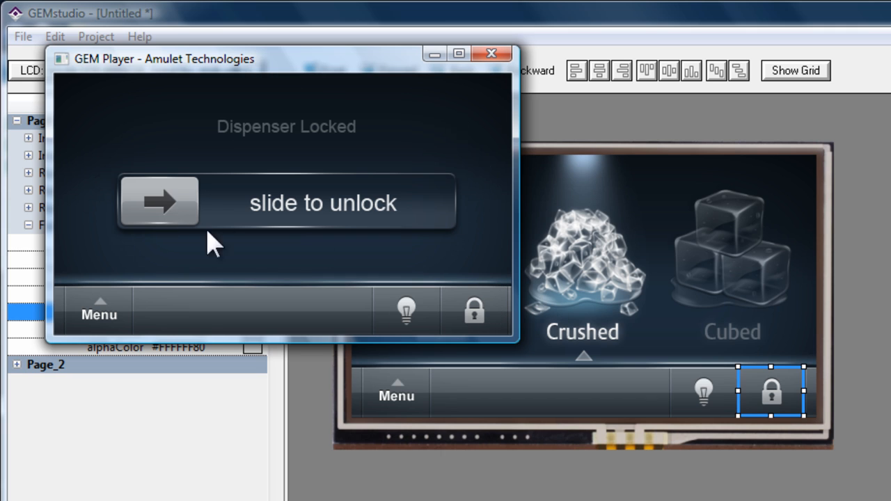
{"action": "left_click_drag", "start_coordinate": [177, 209], "coordinate": [364, 216]}
{"action": "left_click_drag", "start_coordinate": [188, 212], "coordinate": [452, 209]}
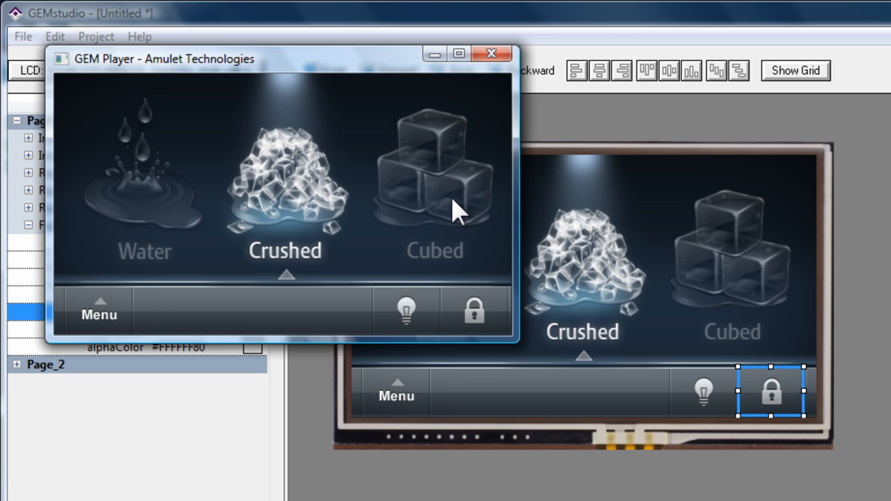
Lock and unlock the dispenser once more, retest the Cubed, Crushed and Water options, and move the player window aside
{"action": "left_click", "coordinate": [474, 310]}
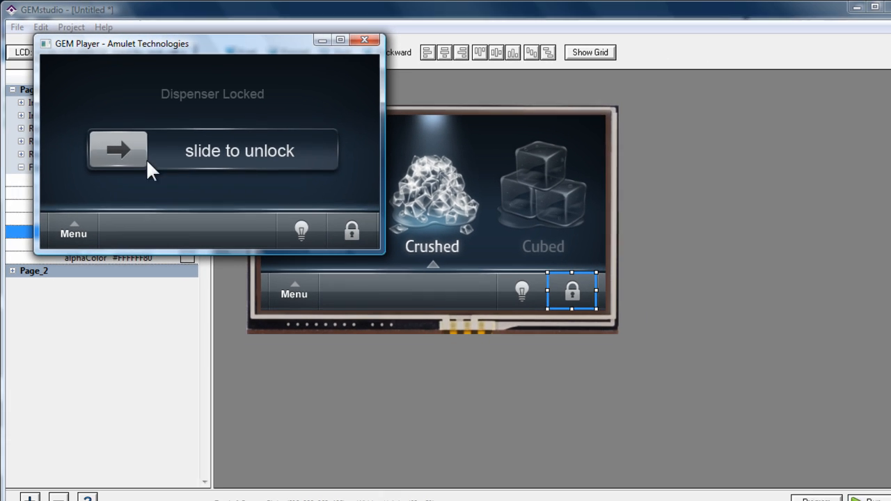
{"action": "left_click_drag", "start_coordinate": [309, 152], "coordinate": [311, 153]}
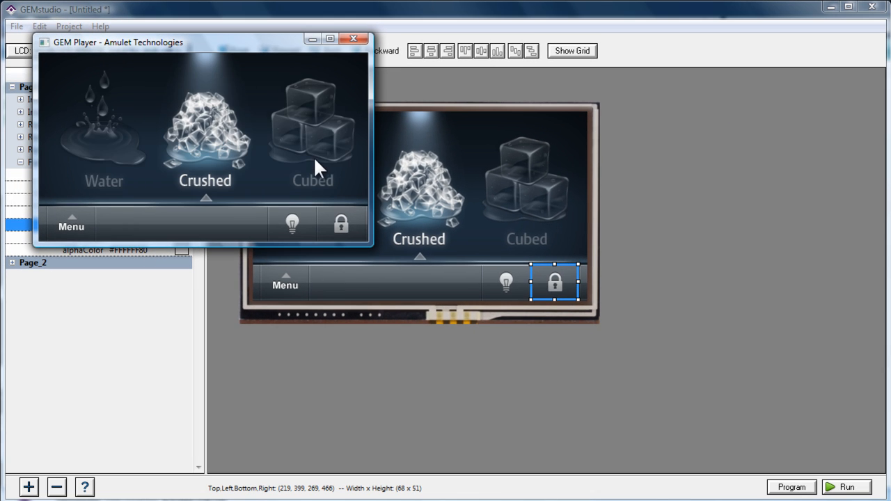
{"action": "left_click", "coordinate": [315, 153]}
{"action": "left_click", "coordinate": [210, 147]}
{"action": "left_click", "coordinate": [118, 139]}
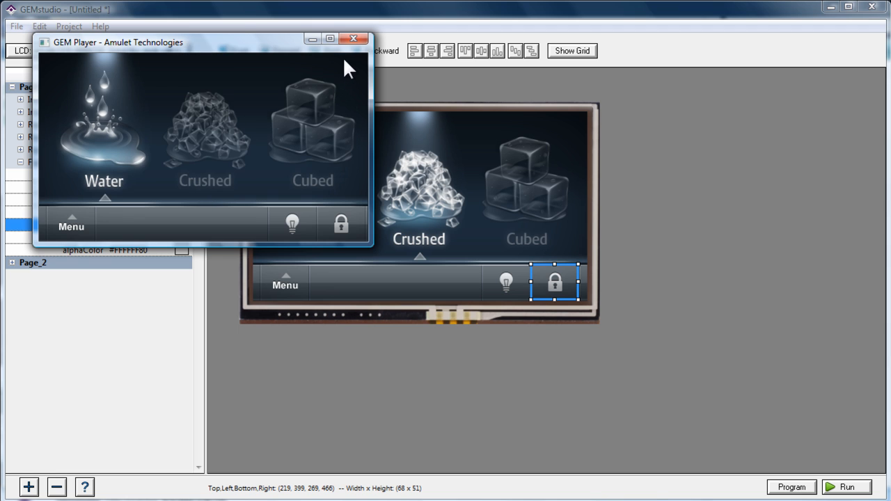
{"action": "left_click_drag", "start_coordinate": [238, 44], "coordinate": [380, 89]}
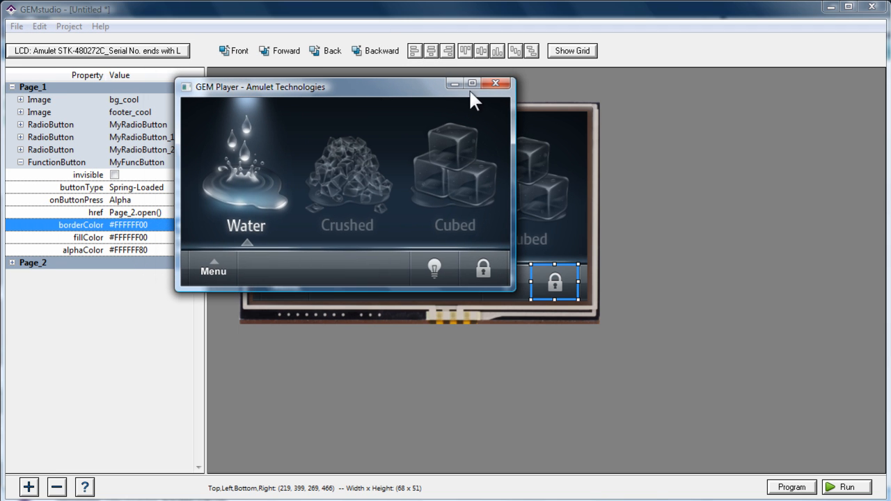